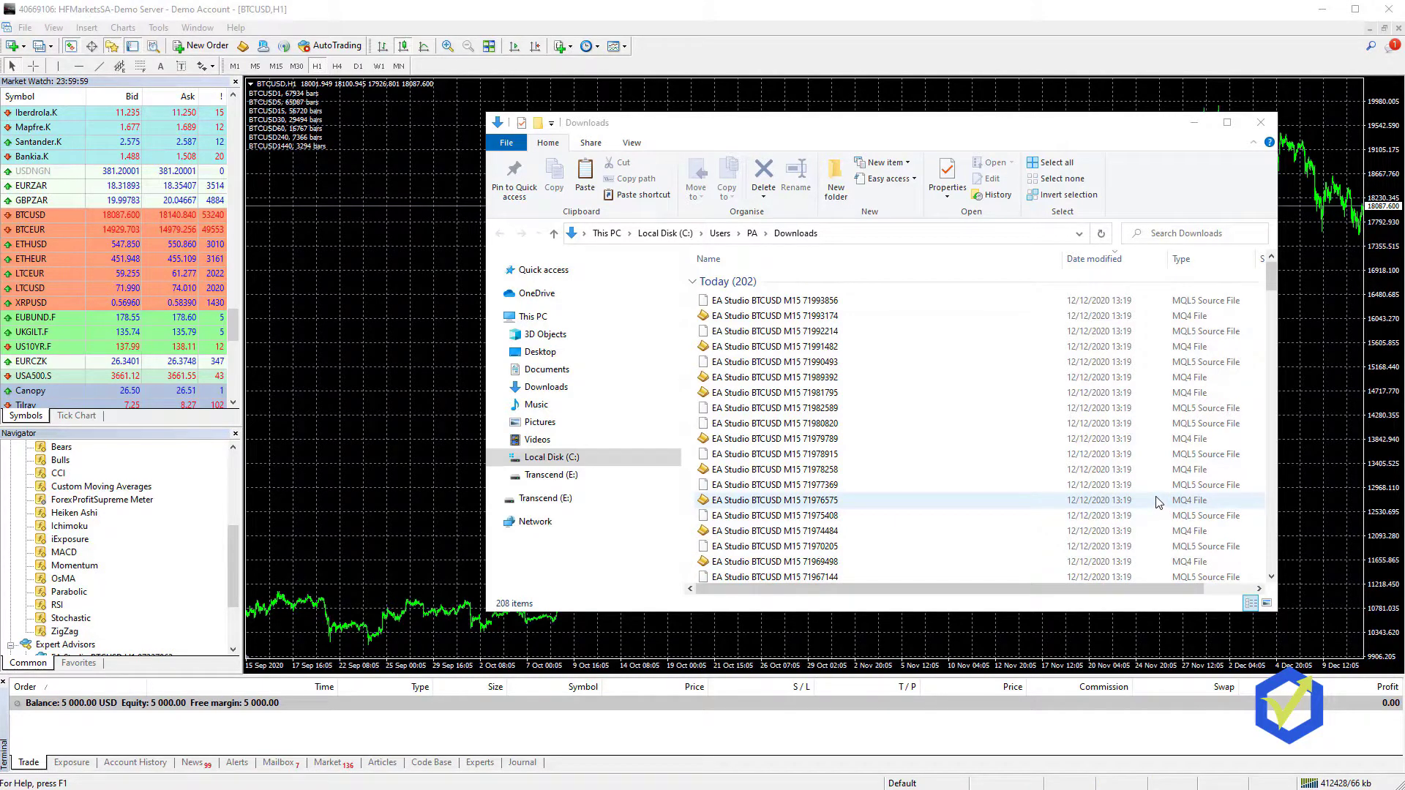
# Sort the Downloads files by Type and select all 99 EA Studio MQ4 expert files
pyautogui.scroll(-2, 850, 451)
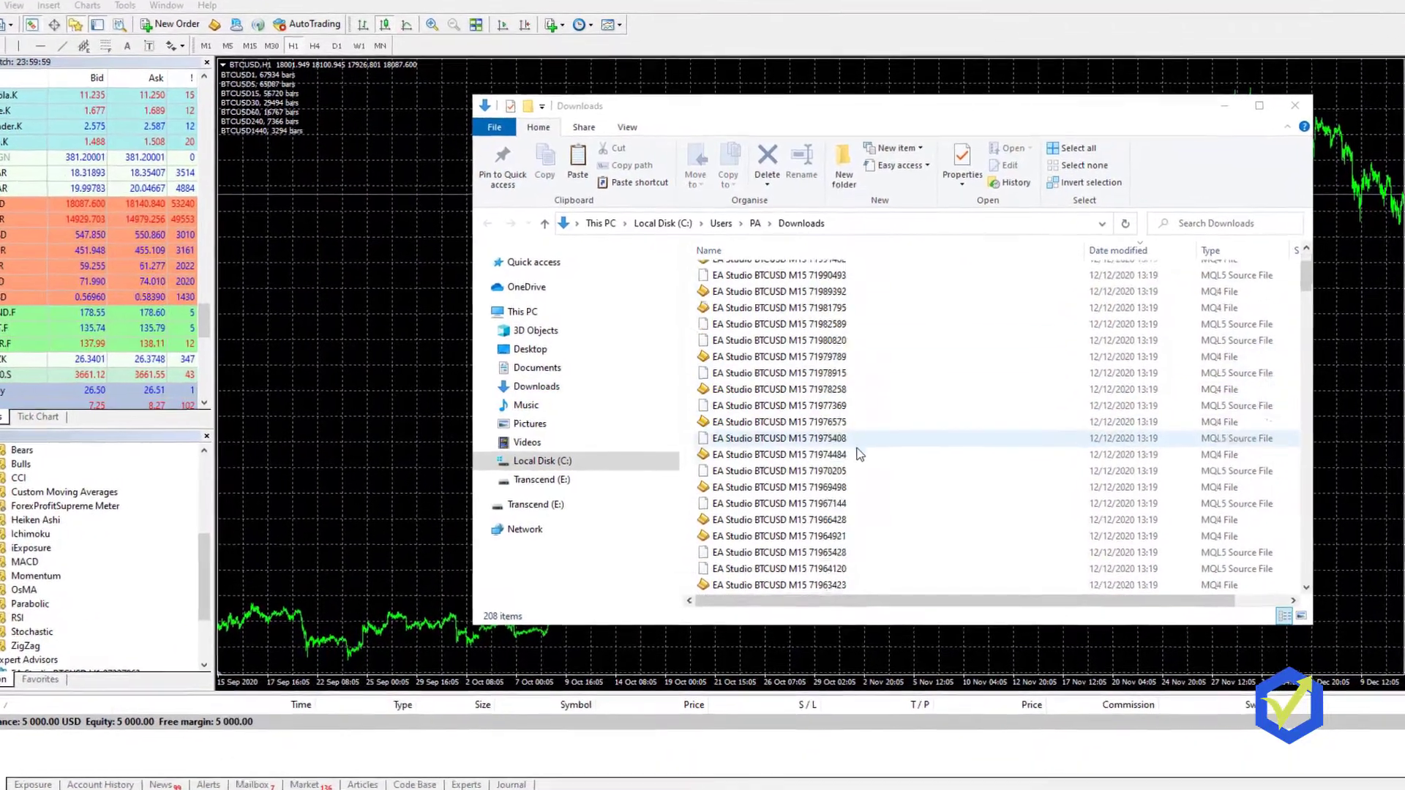
pyautogui.scroll(-10, 860, 454)
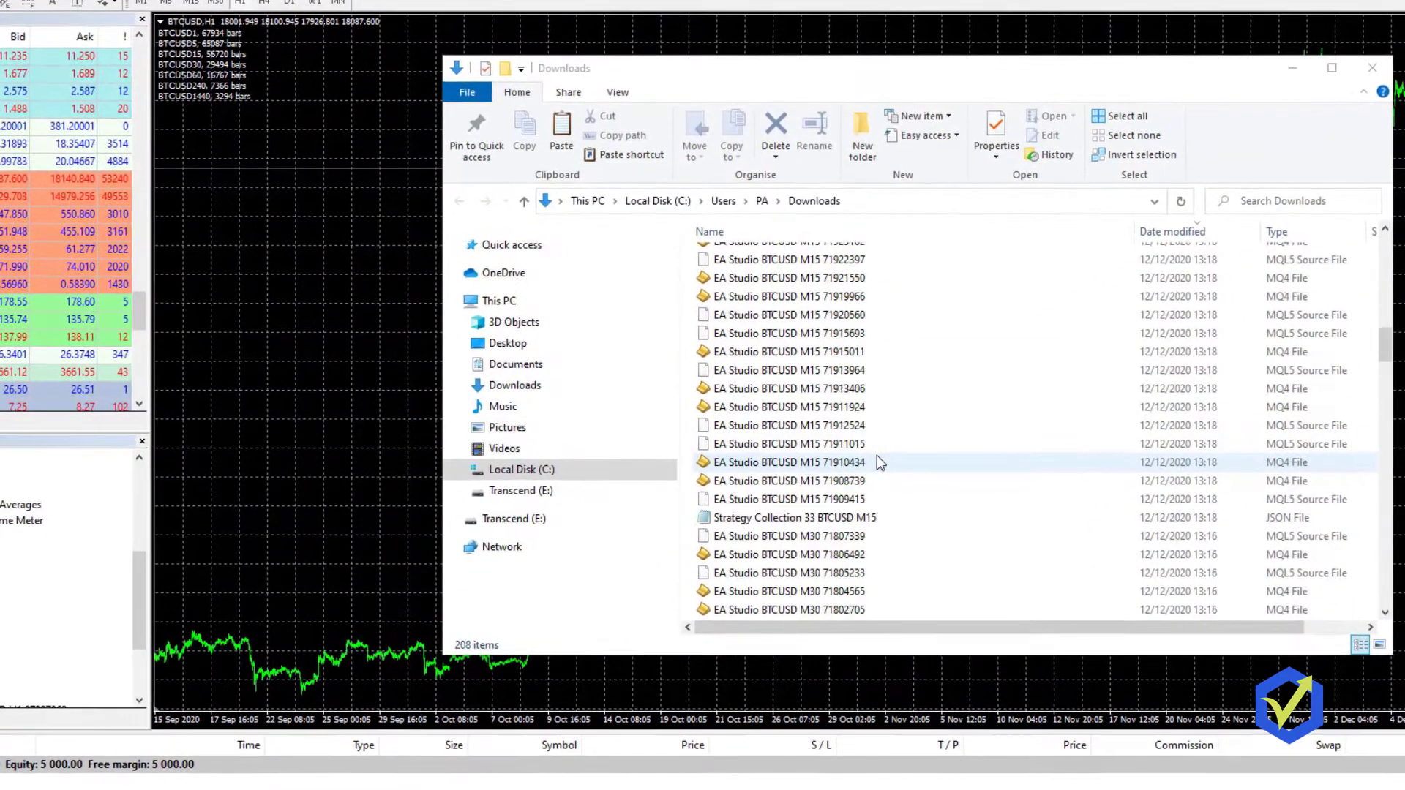
pyautogui.scroll(-15, 877, 456)
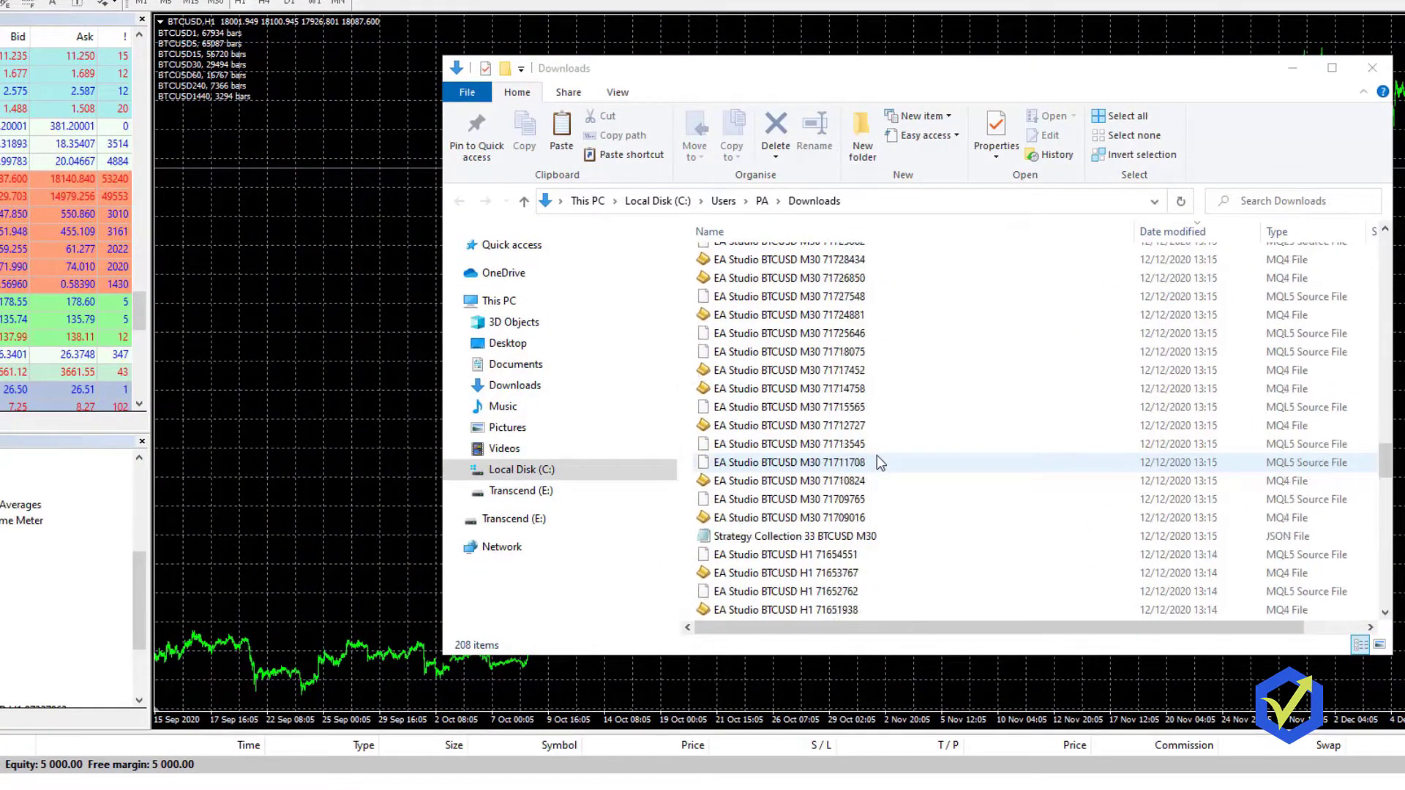
pyautogui.scroll(20, 877, 455)
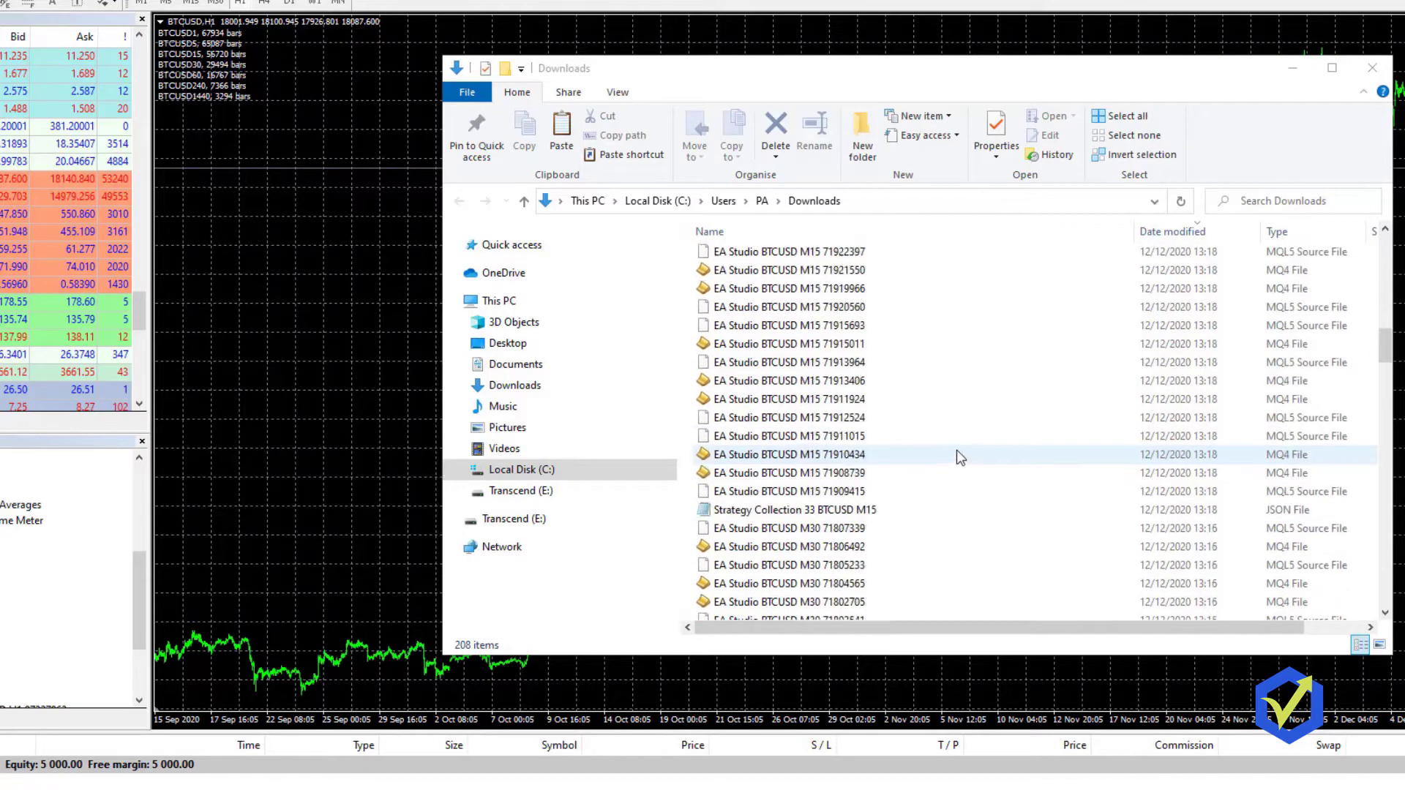
pyautogui.click(1294, 242)
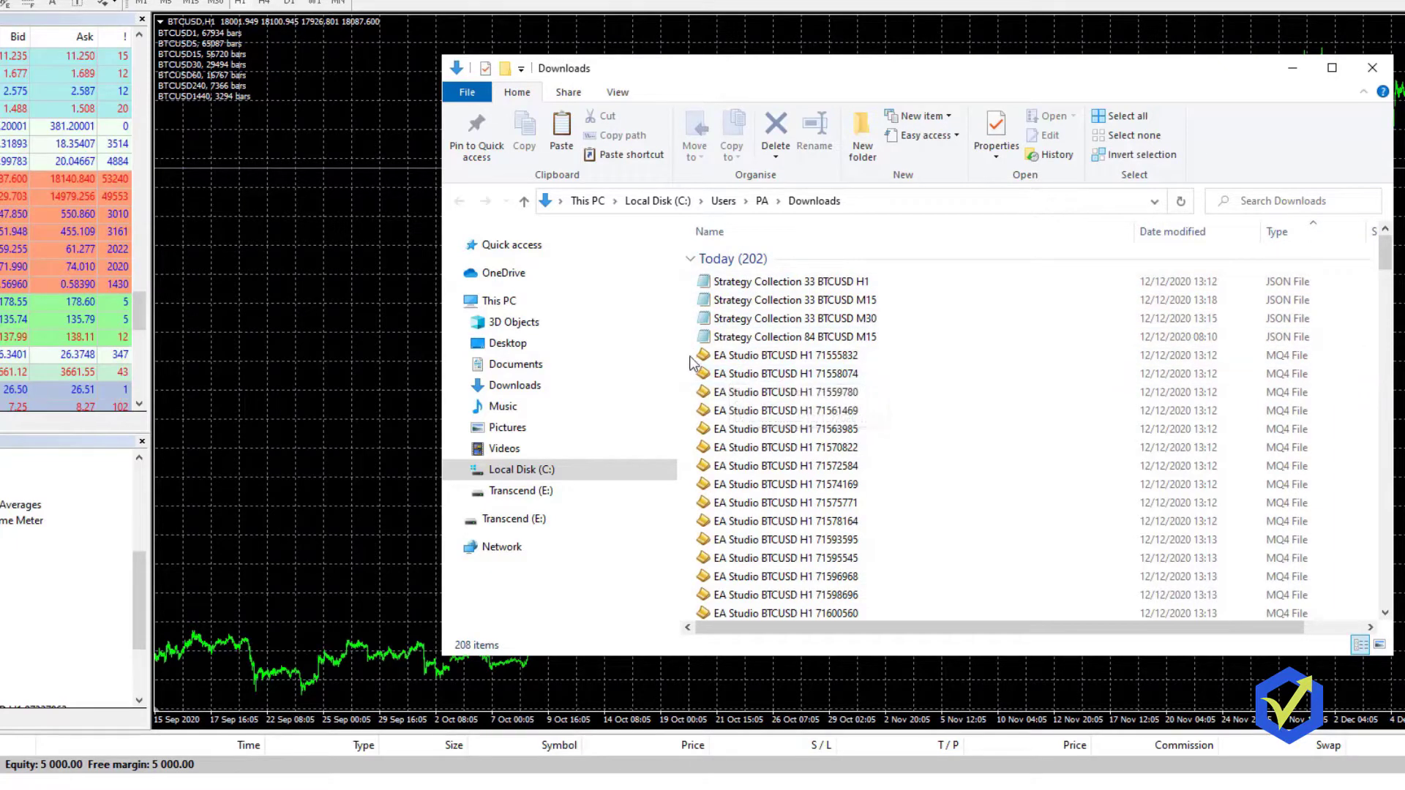
pyautogui.moveTo(693, 362); pyautogui.dragTo(906, 421)
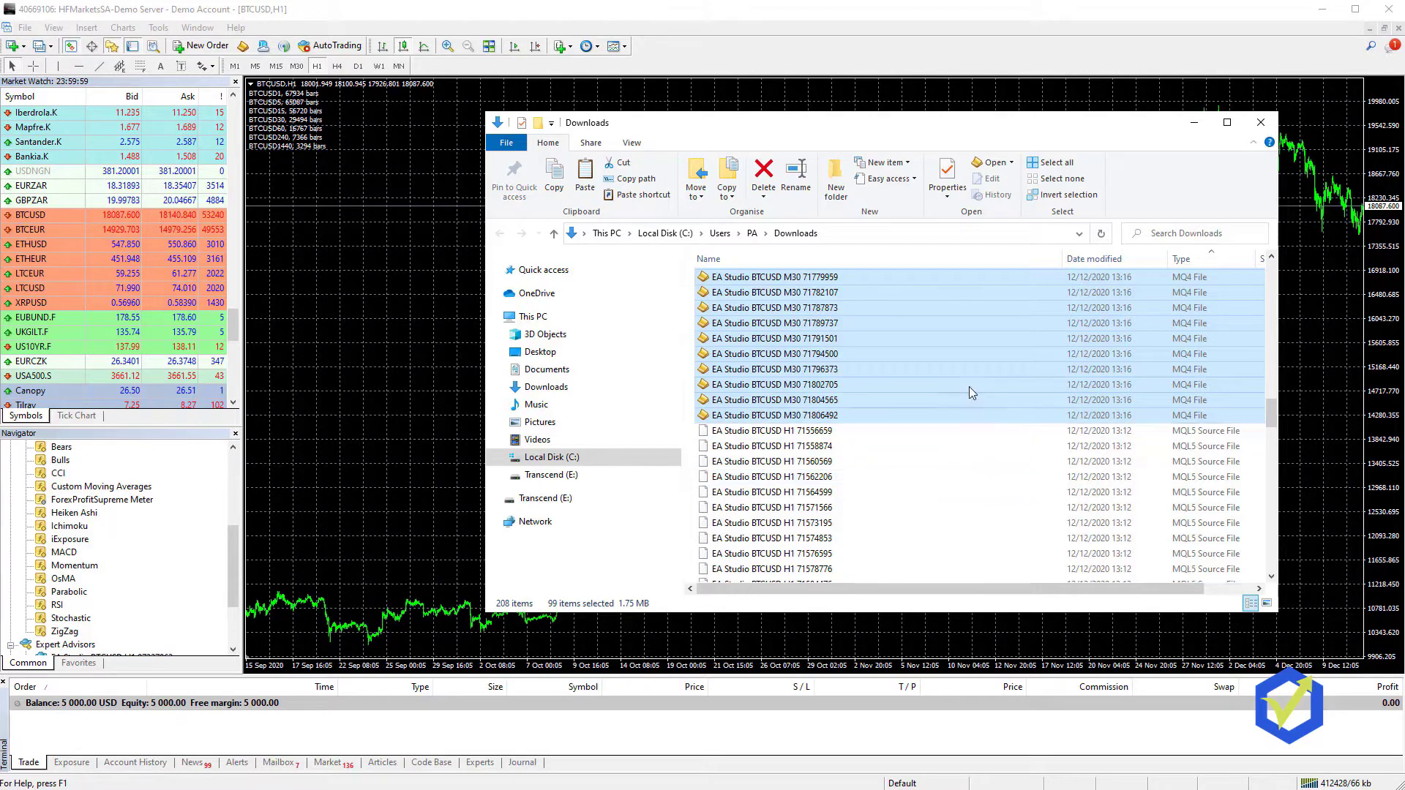
pyautogui.rightClick(884, 357)
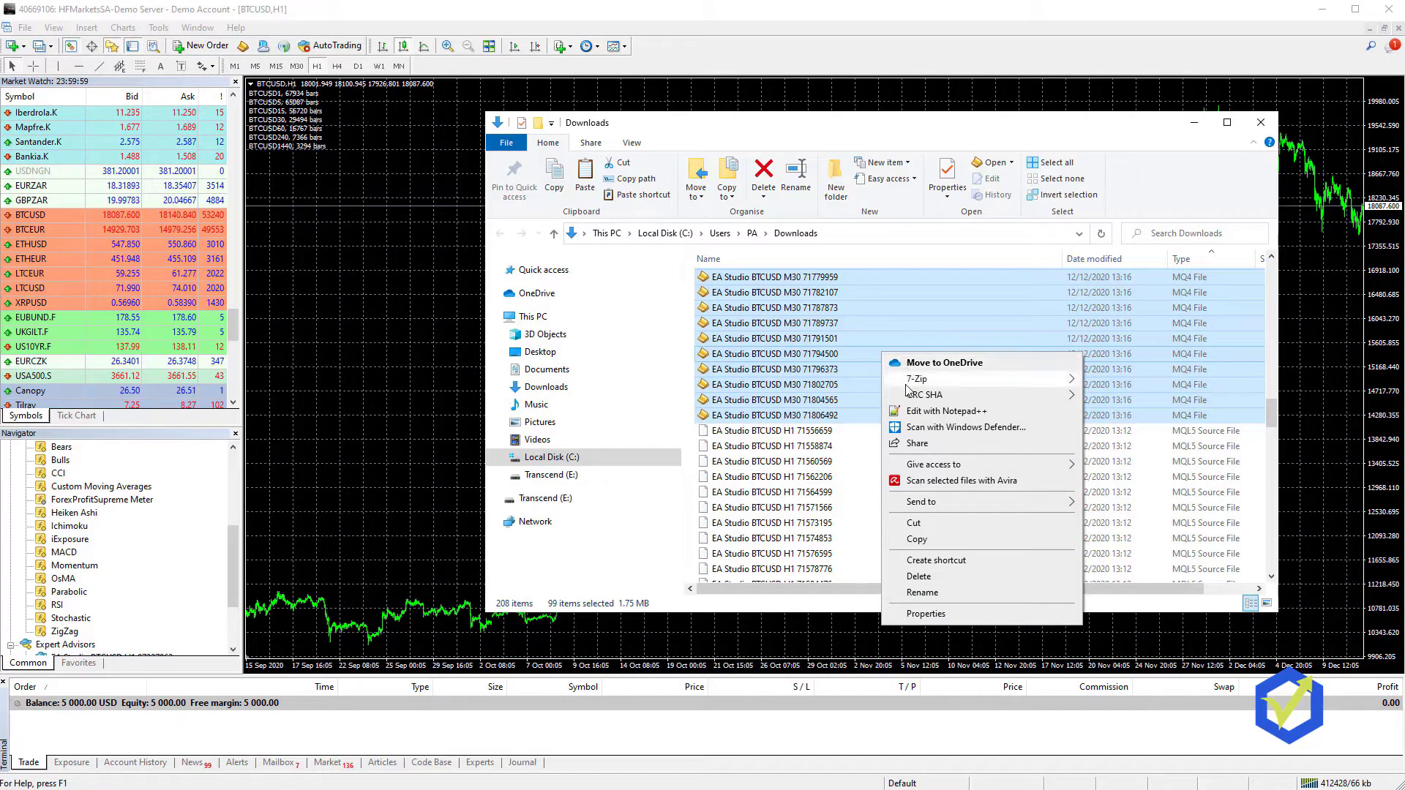
# Copy the 99 MQ4 files and open the terminal data folder's MQL4\Experts folder
pyautogui.click(917, 539)
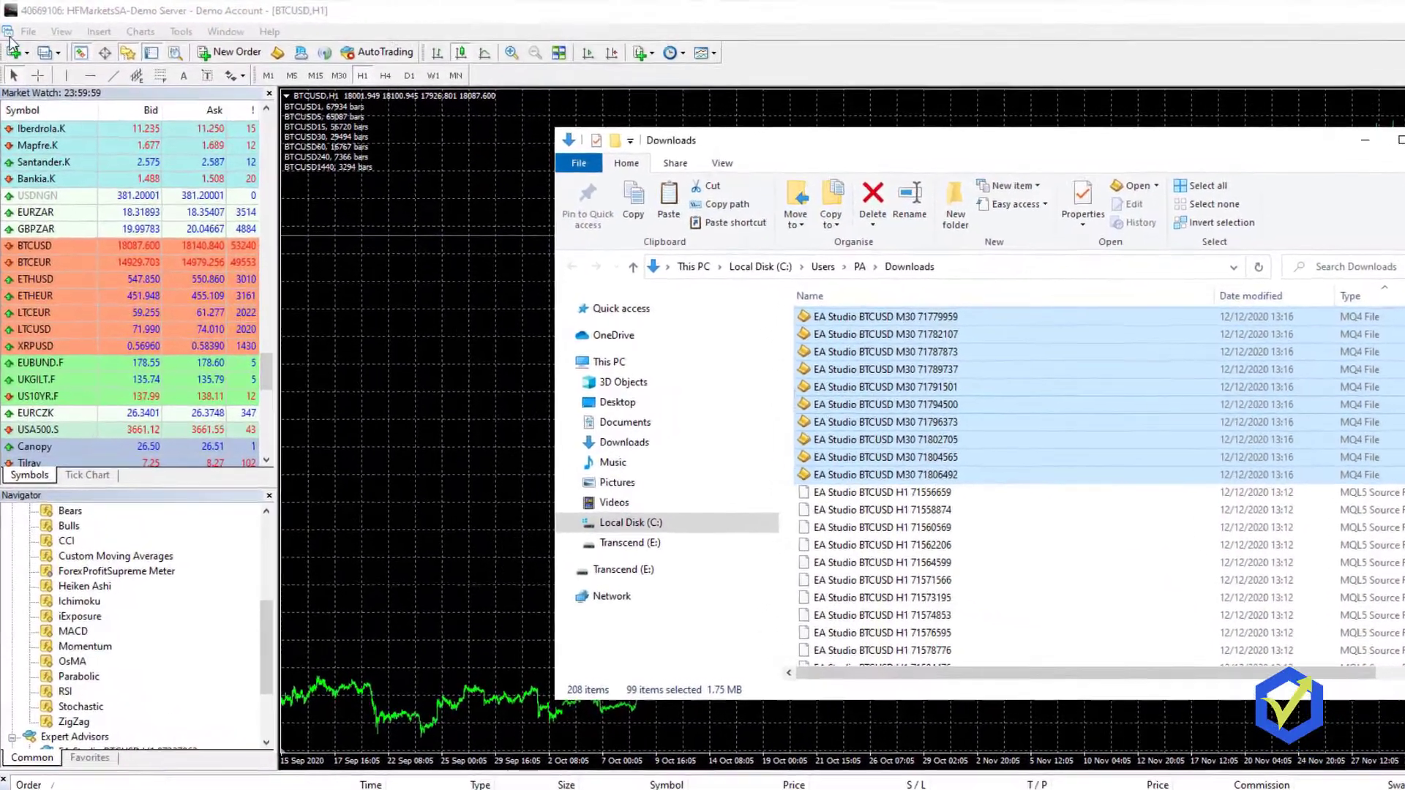
pyautogui.click(28, 32)
pyautogui.click(100, 196)
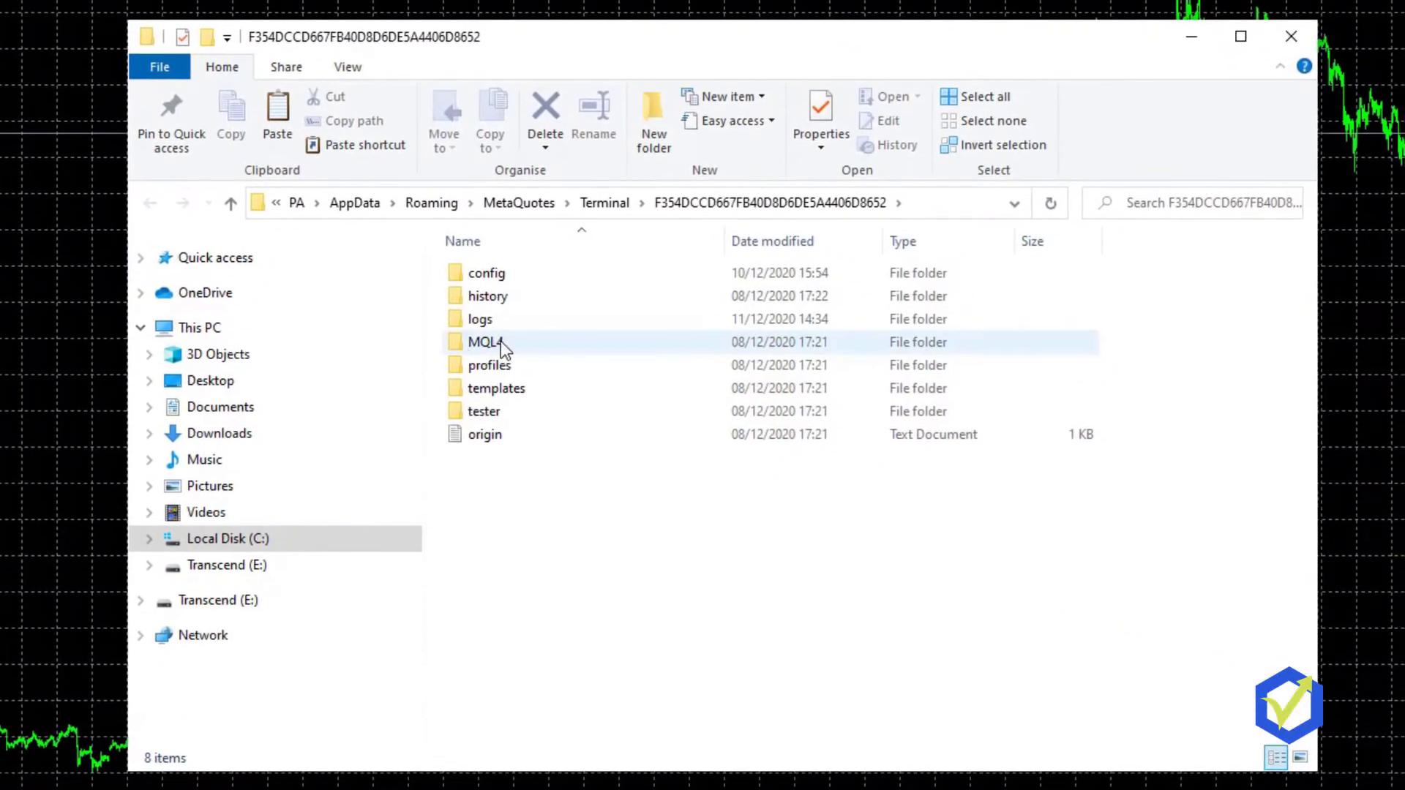
pyautogui.doubleClick(500, 341)
pyautogui.doubleClick(494, 272)
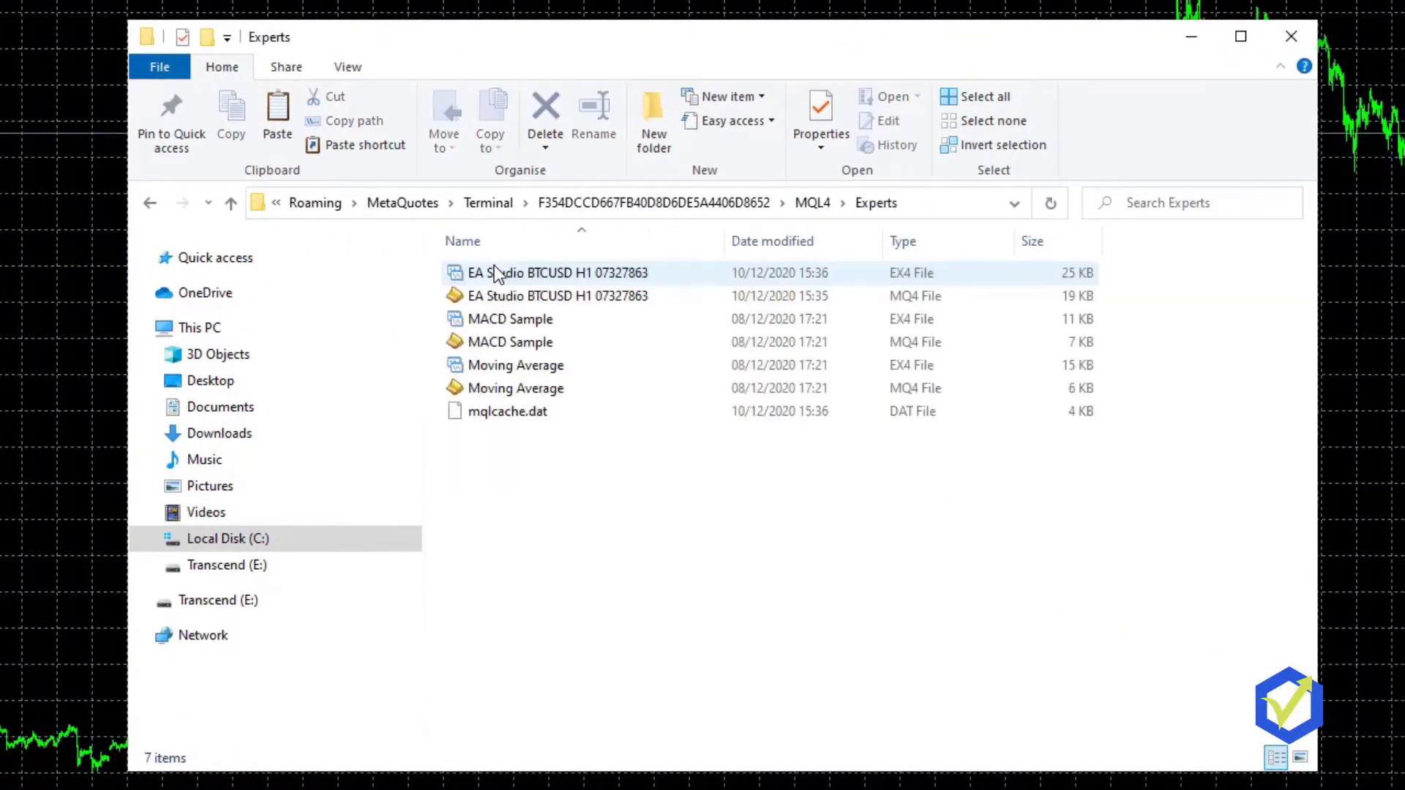
# Delete the two old EA Studio H1 files and paste the 99 MQ4 files into Experts
pyautogui.moveTo(431, 270); pyautogui.dragTo(464, 292)
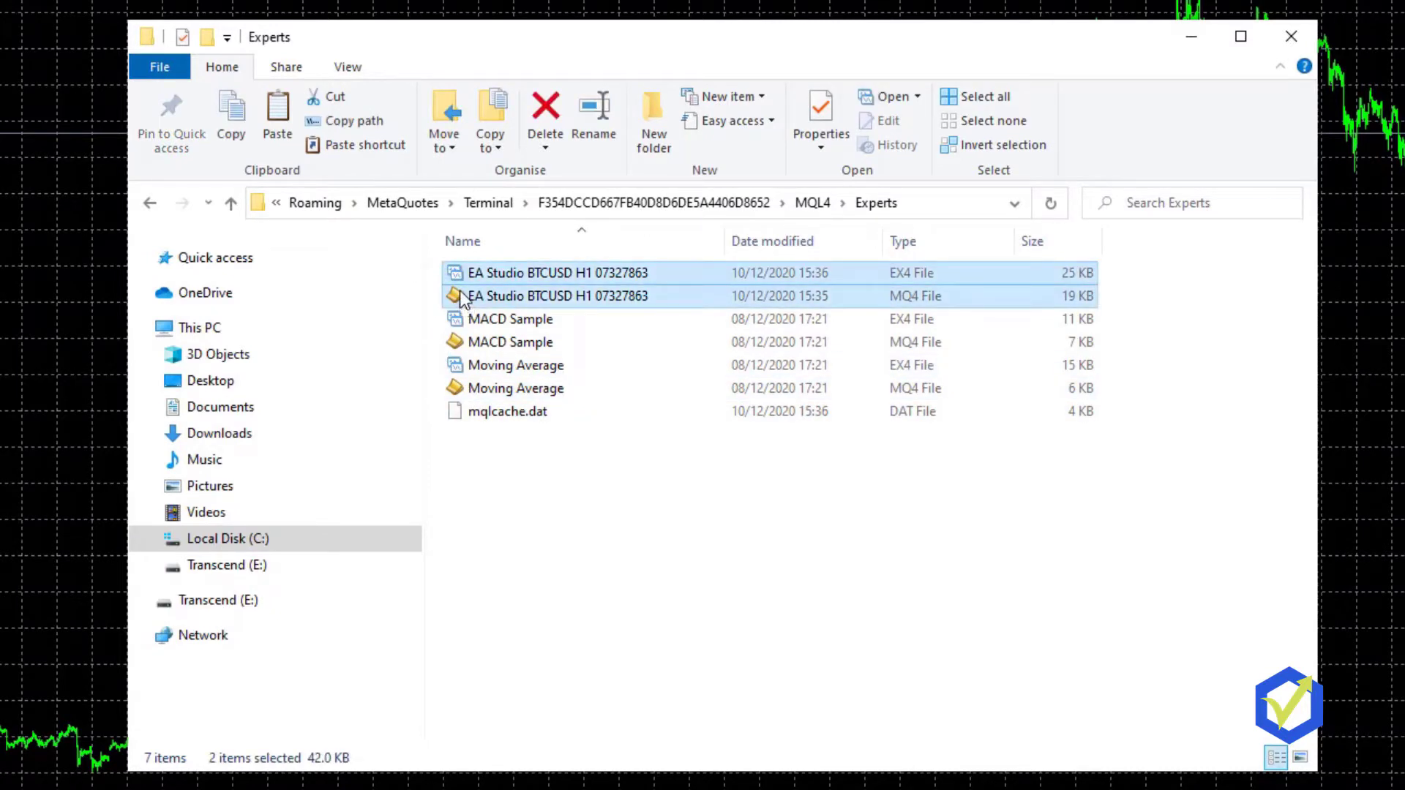
pyautogui.press('Delete')
pyautogui.rightClick(593, 485)
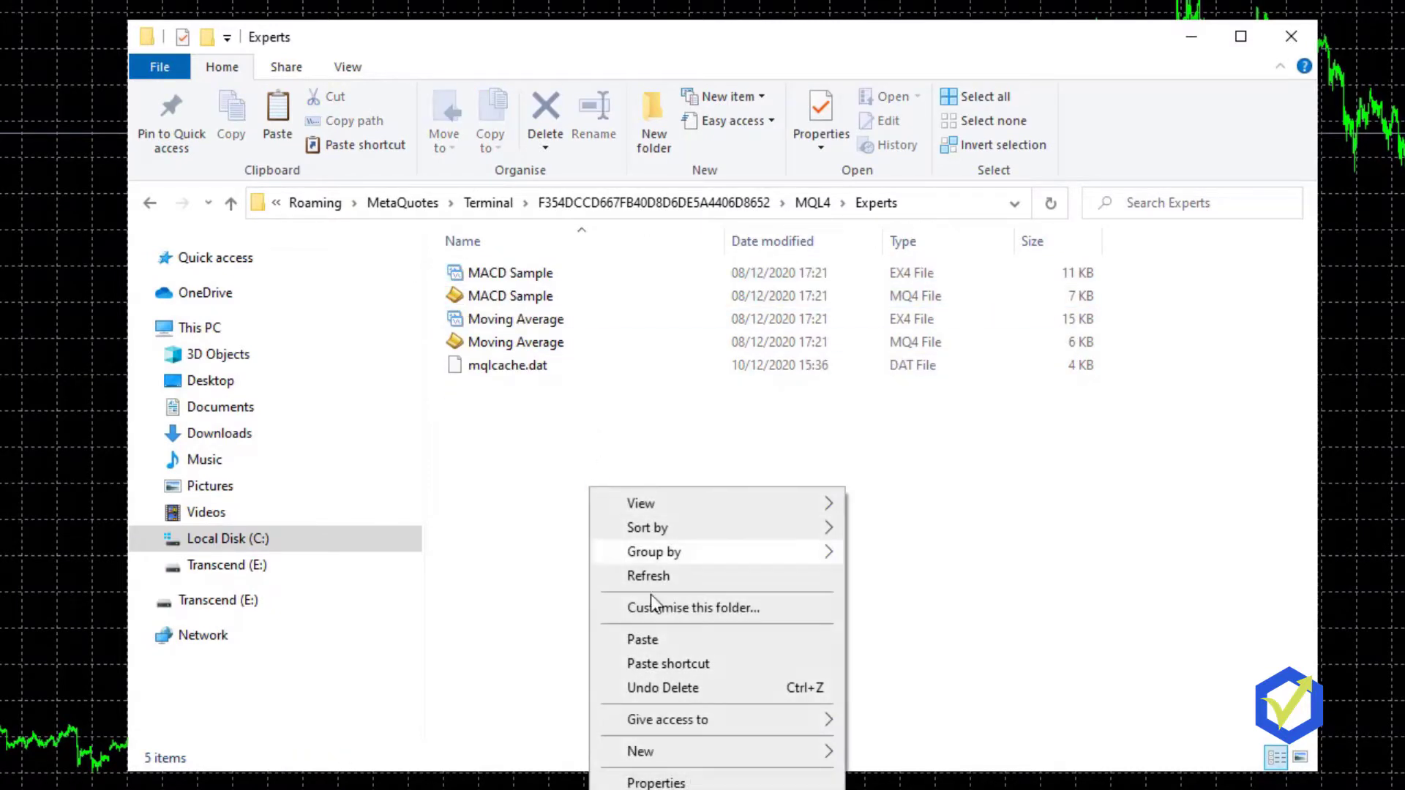
pyautogui.click(674, 641)
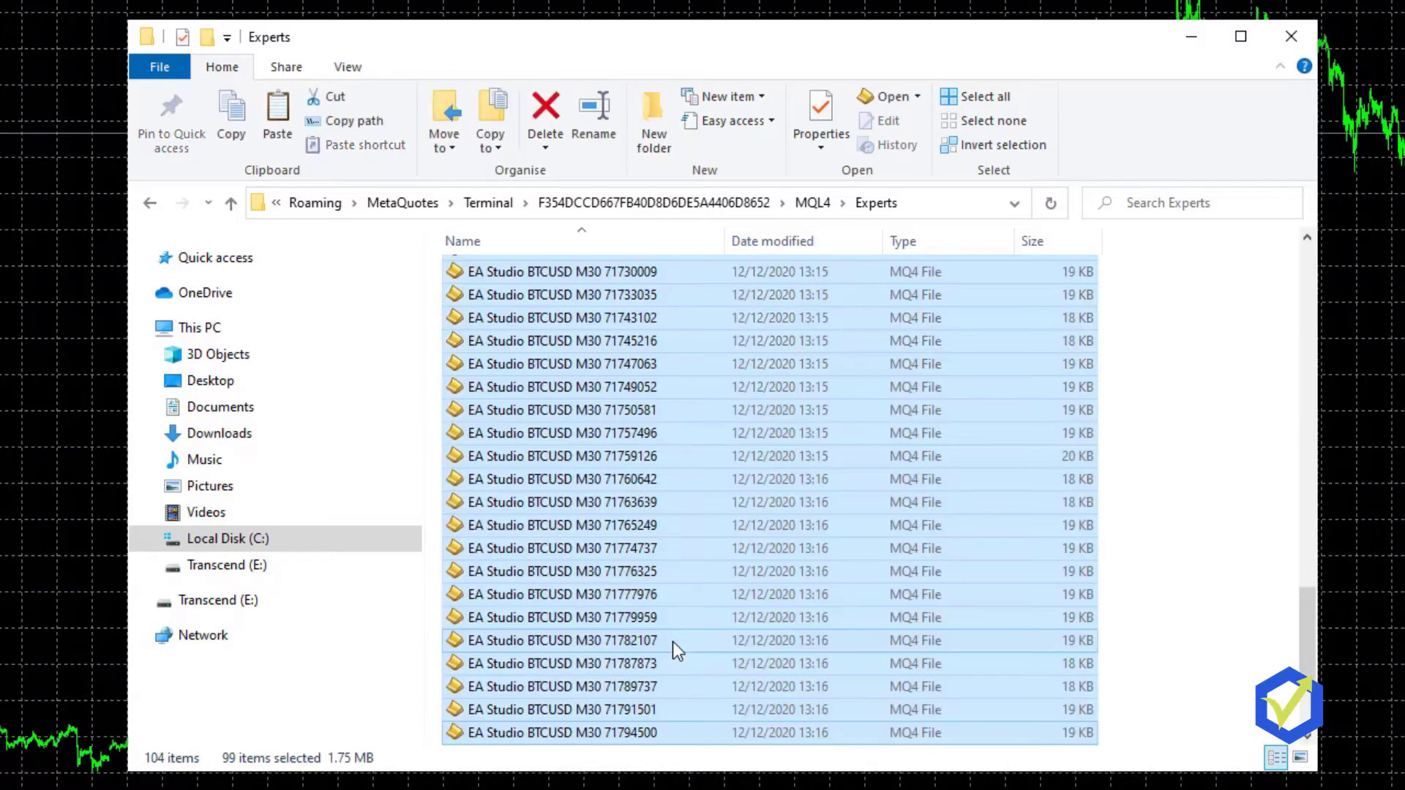
# Close the Experts window and refresh the Navigator's Expert Advisors list
pyautogui.click(1291, 36)
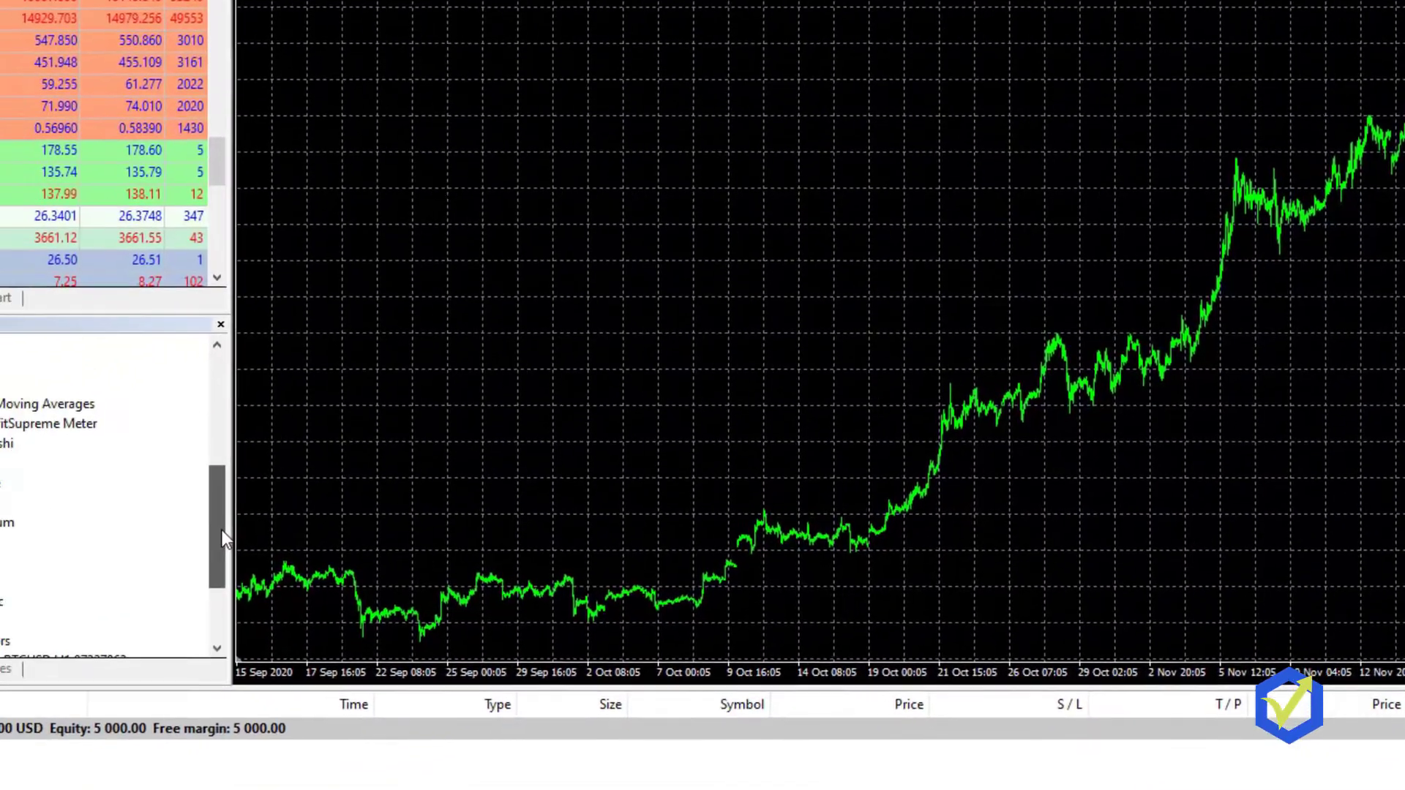
pyautogui.scroll(-2, 233, 542)
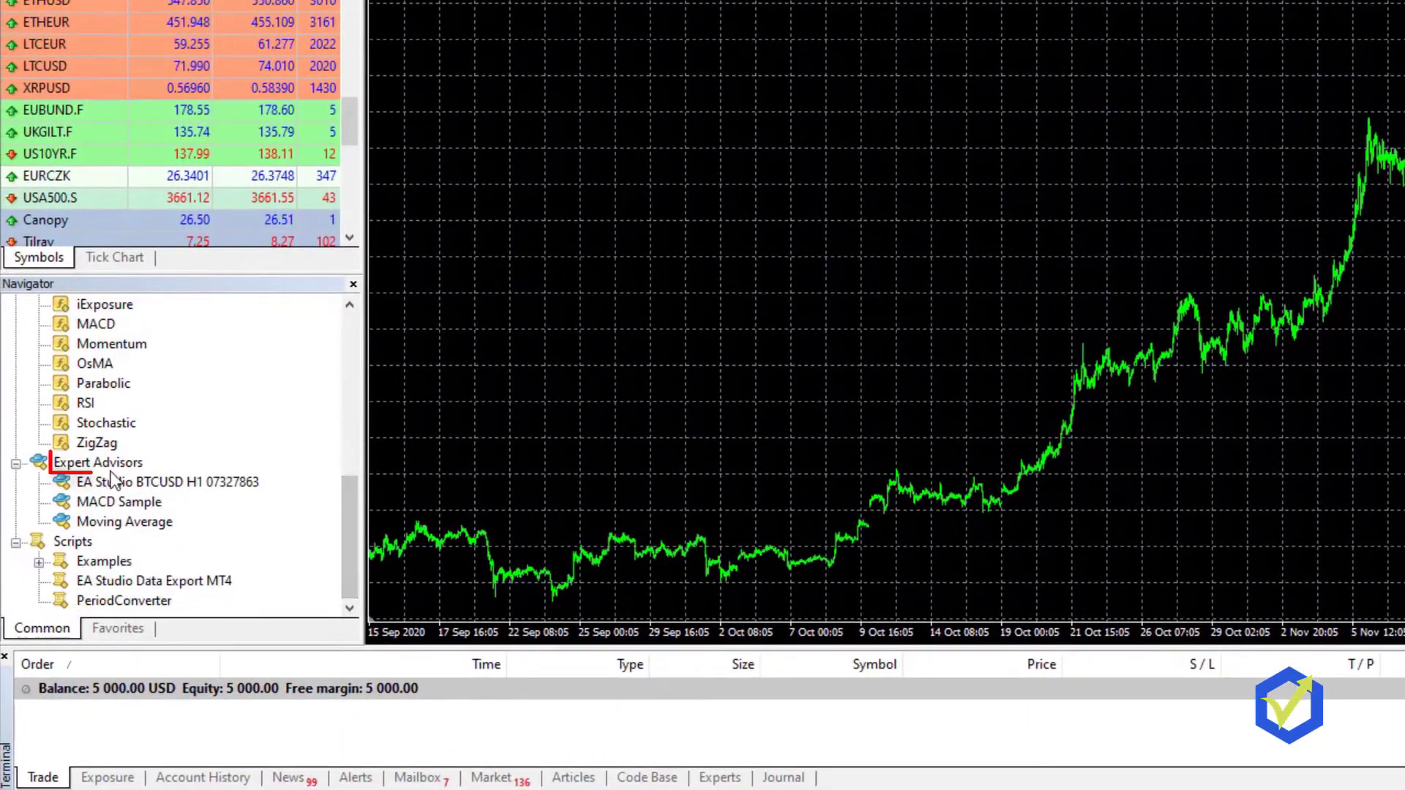
pyautogui.rightClick(108, 463)
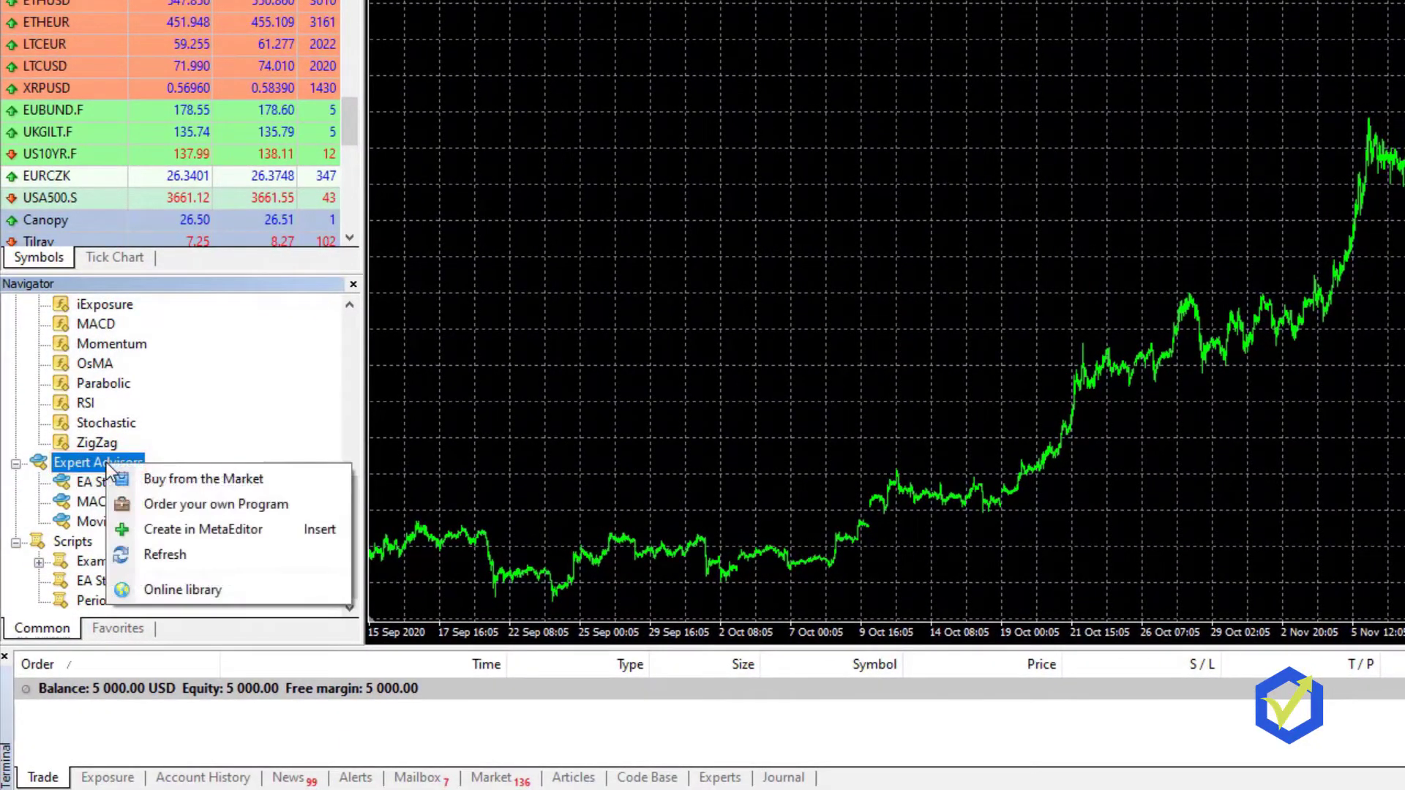
pyautogui.click(165, 556)
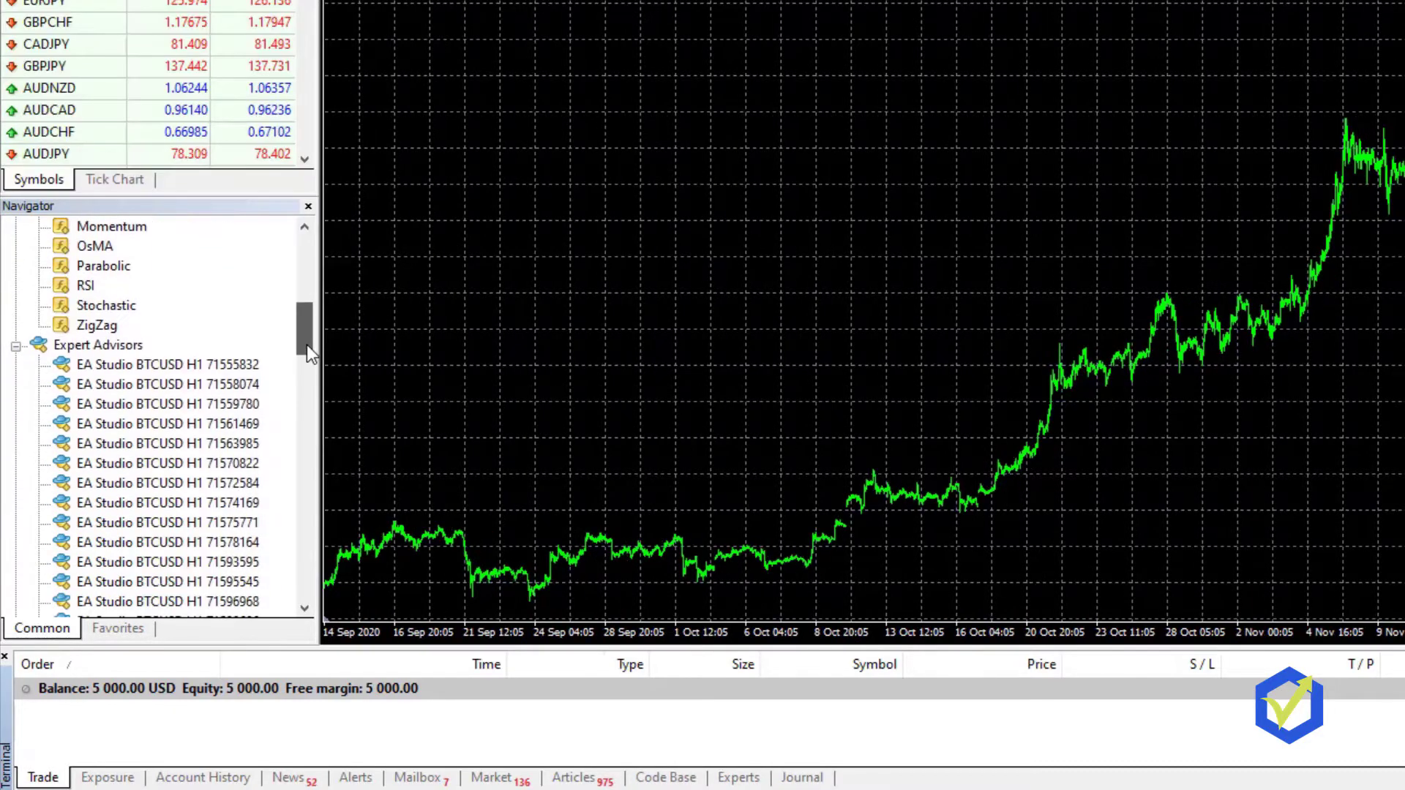
# Resize the Symbols and Navigator panels to enlarge the Navigator, then refresh Expert Advisors again
pyautogui.moveTo(306, 345); pyautogui.dragTo(309, 417)
pyautogui.moveTo(247, 214); pyautogui.dragTo(250, 88)
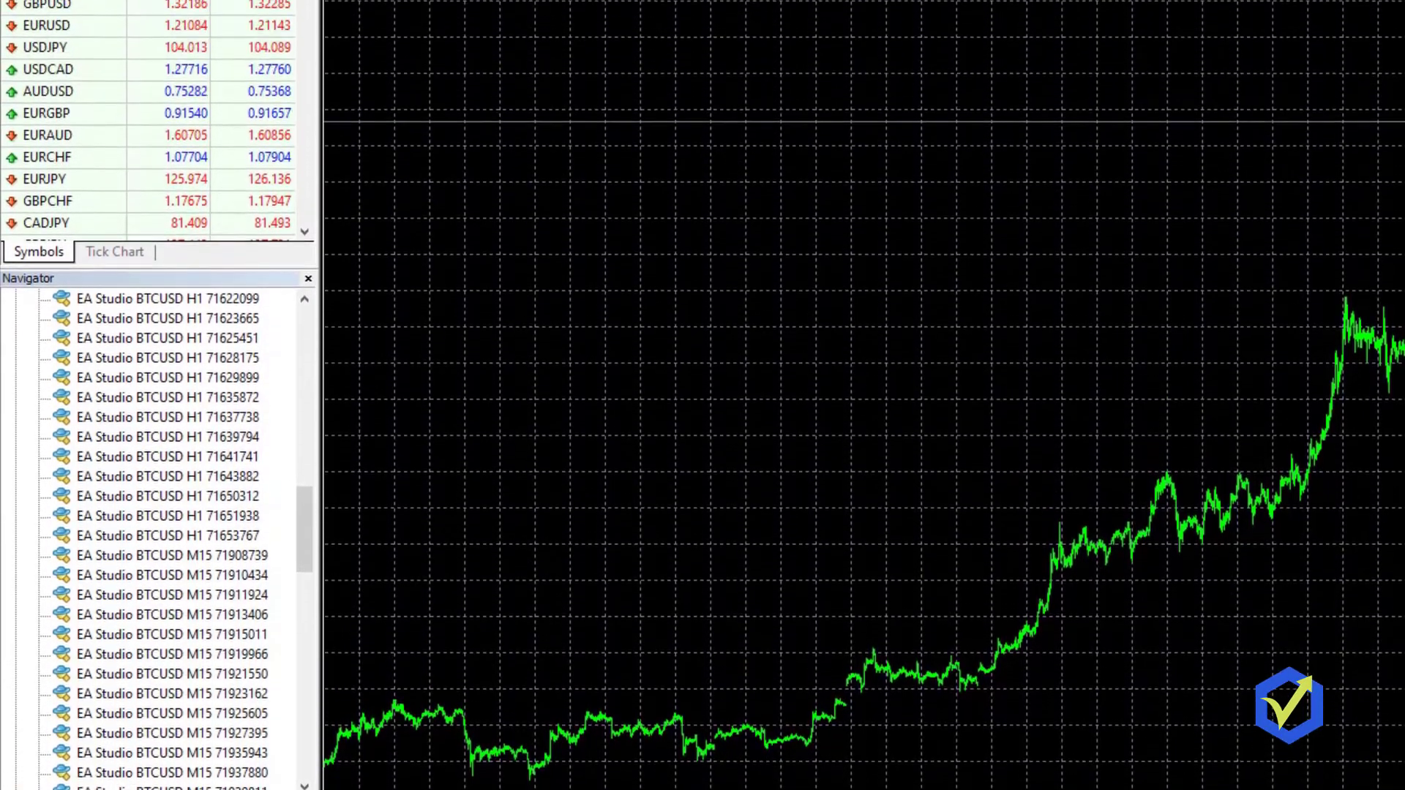
pyautogui.moveTo(304, 20); pyautogui.dragTo(315, 194)
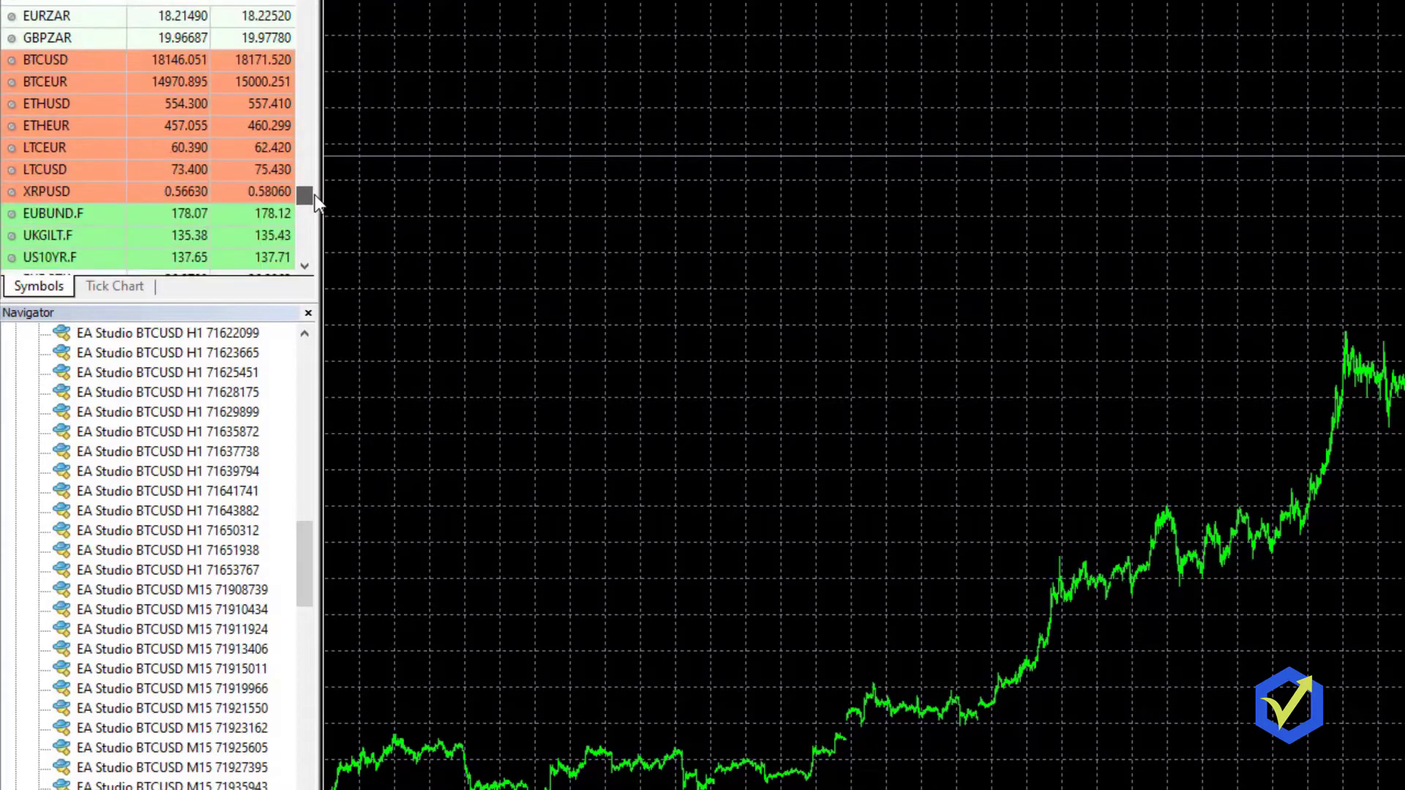
pyautogui.click(173, 61)
pyautogui.moveTo(196, 299); pyautogui.dragTo(233, 186)
pyautogui.click(310, 6)
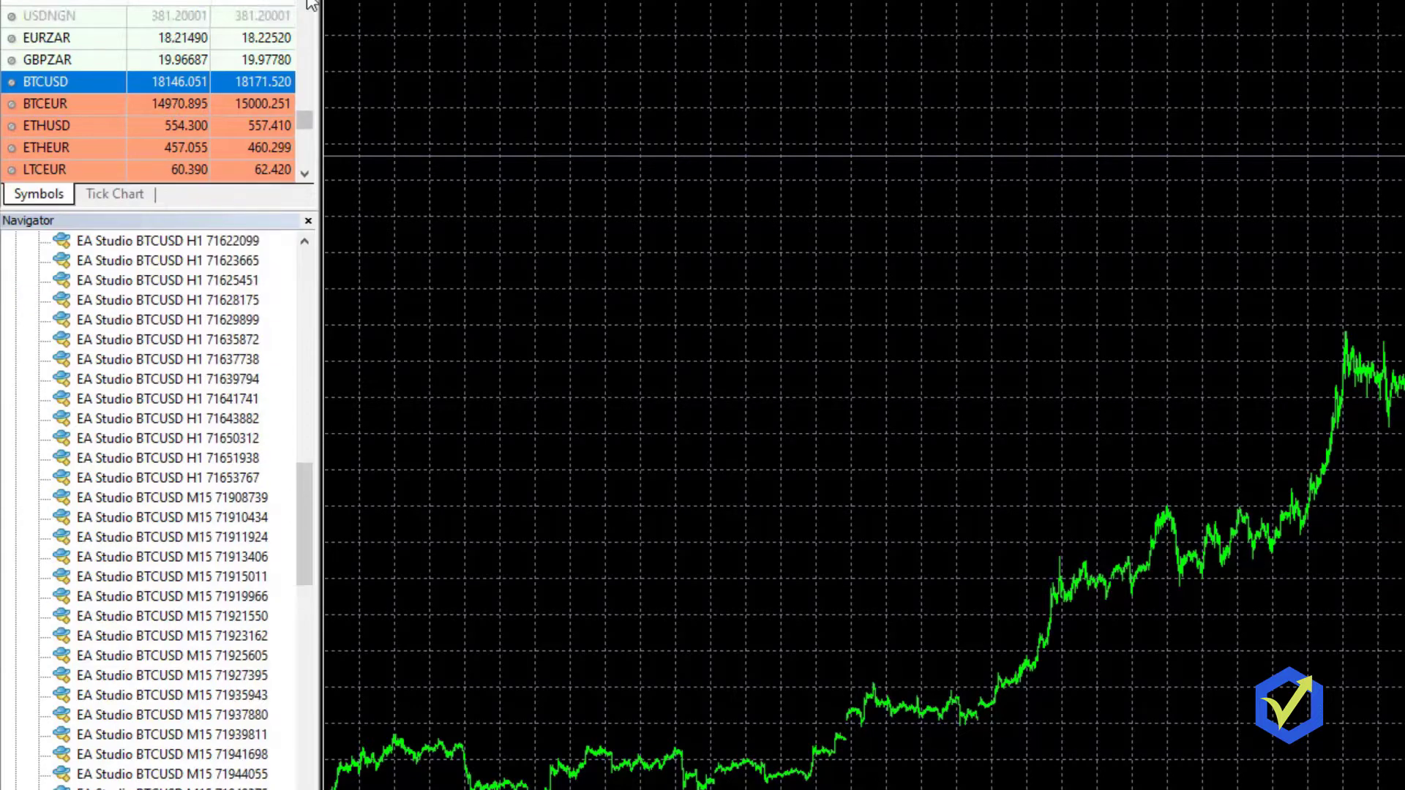
pyautogui.click(309, 178)
pyautogui.click(309, 178)
pyautogui.click(309, 178)
pyautogui.moveTo(236, 211)
pyautogui.mouseDown()
pyautogui.moveTo(233, 173)
pyautogui.moveTo(232, 203)
pyautogui.moveTo(232, 191)
pyautogui.mouseUp()
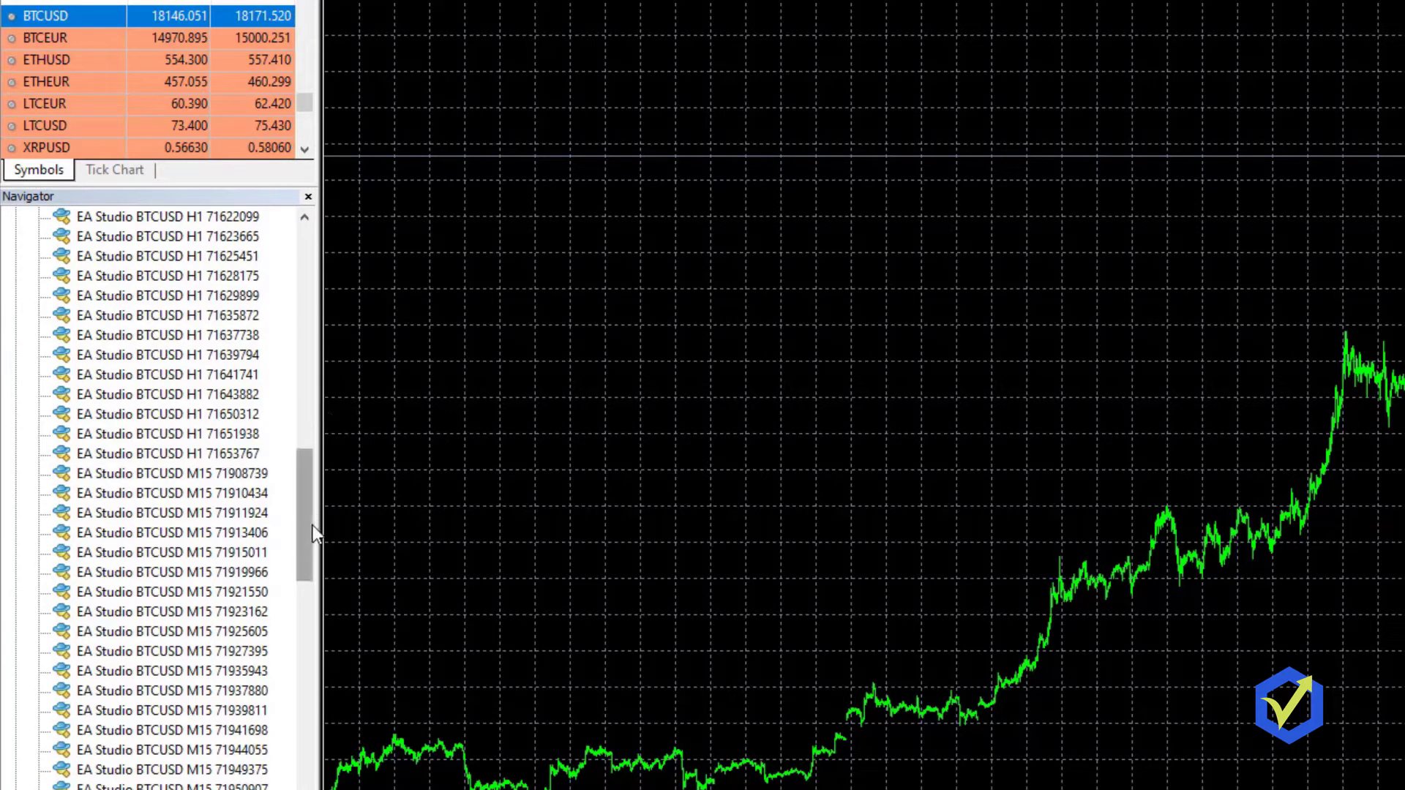
pyautogui.moveTo(304, 521); pyautogui.dragTo(310, 413)
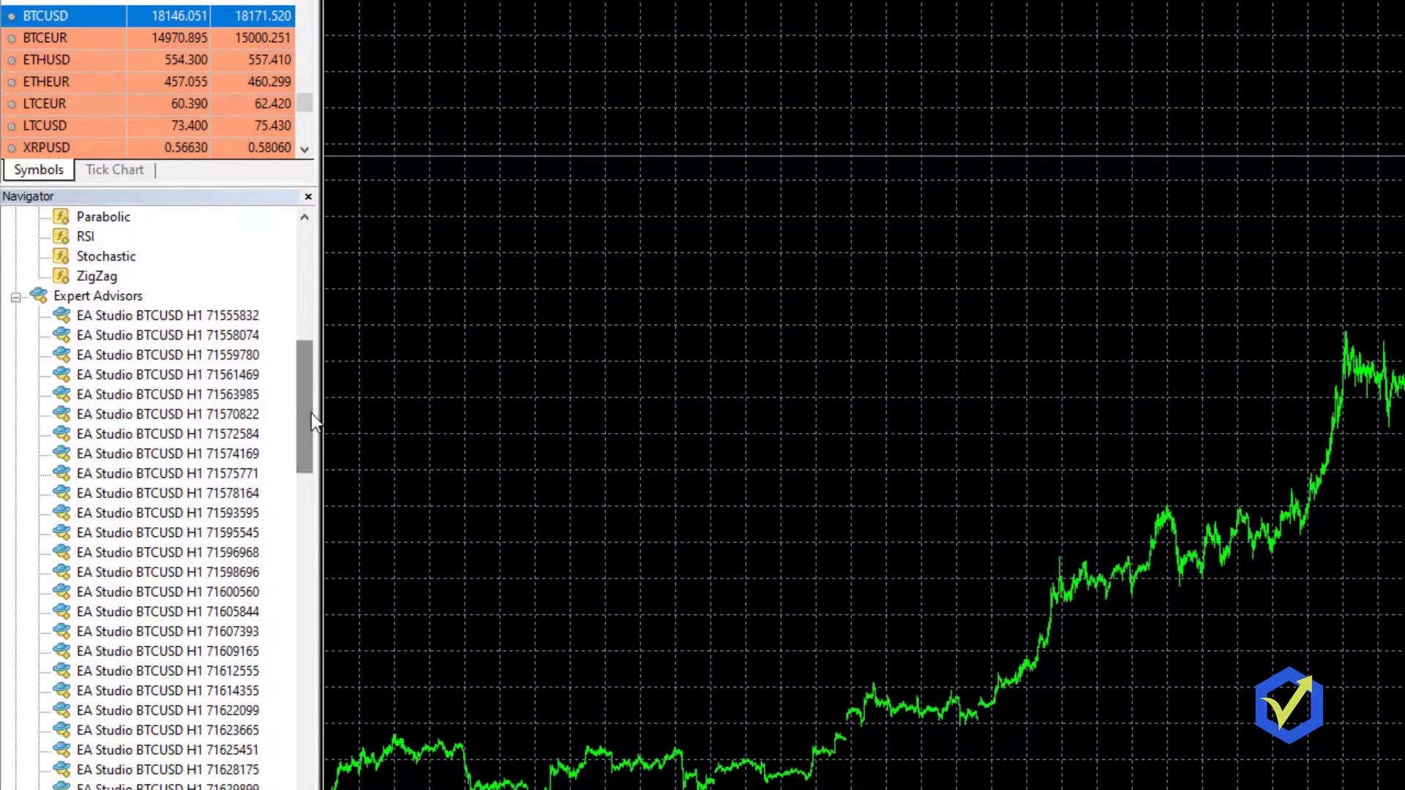
pyautogui.rightClick(77, 294)
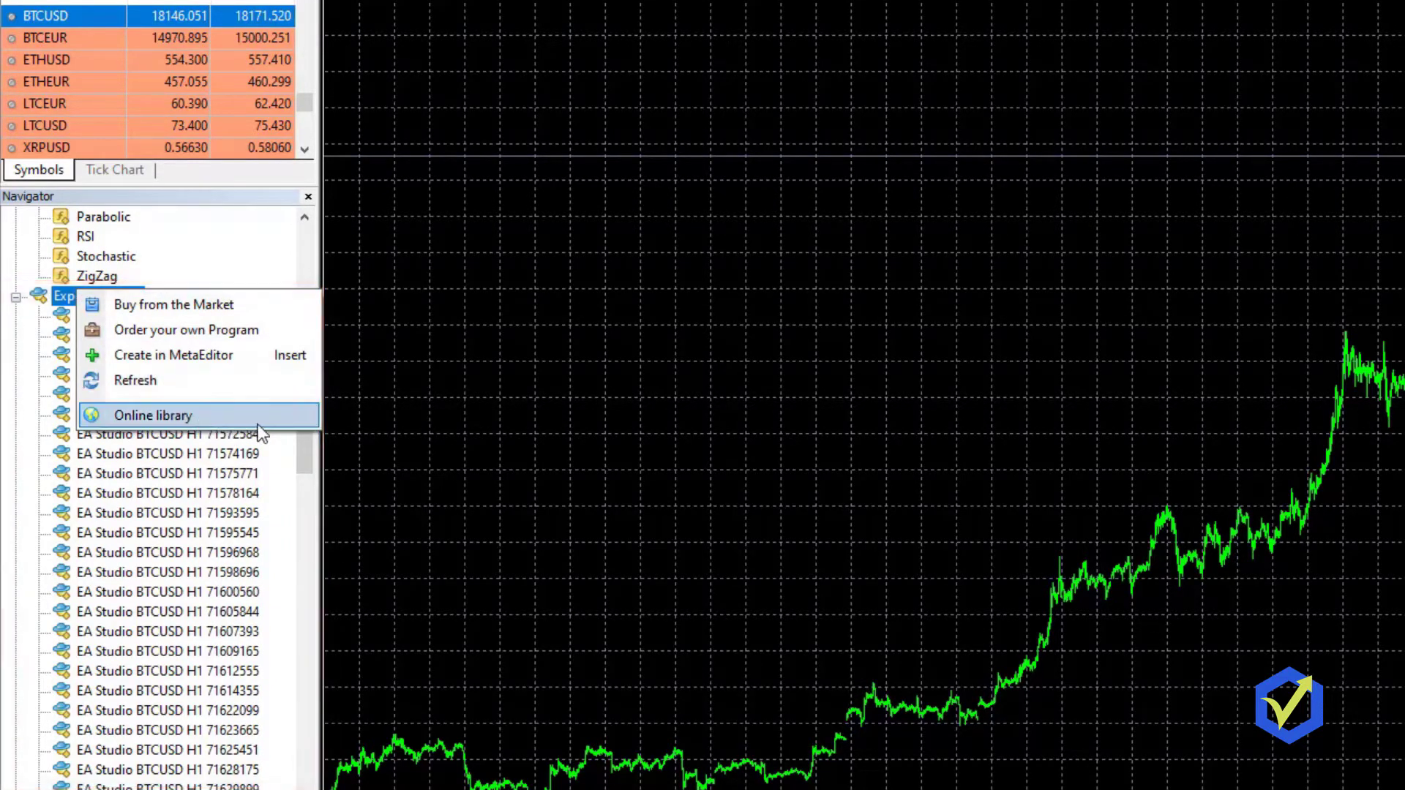
pyautogui.click(300, 441)
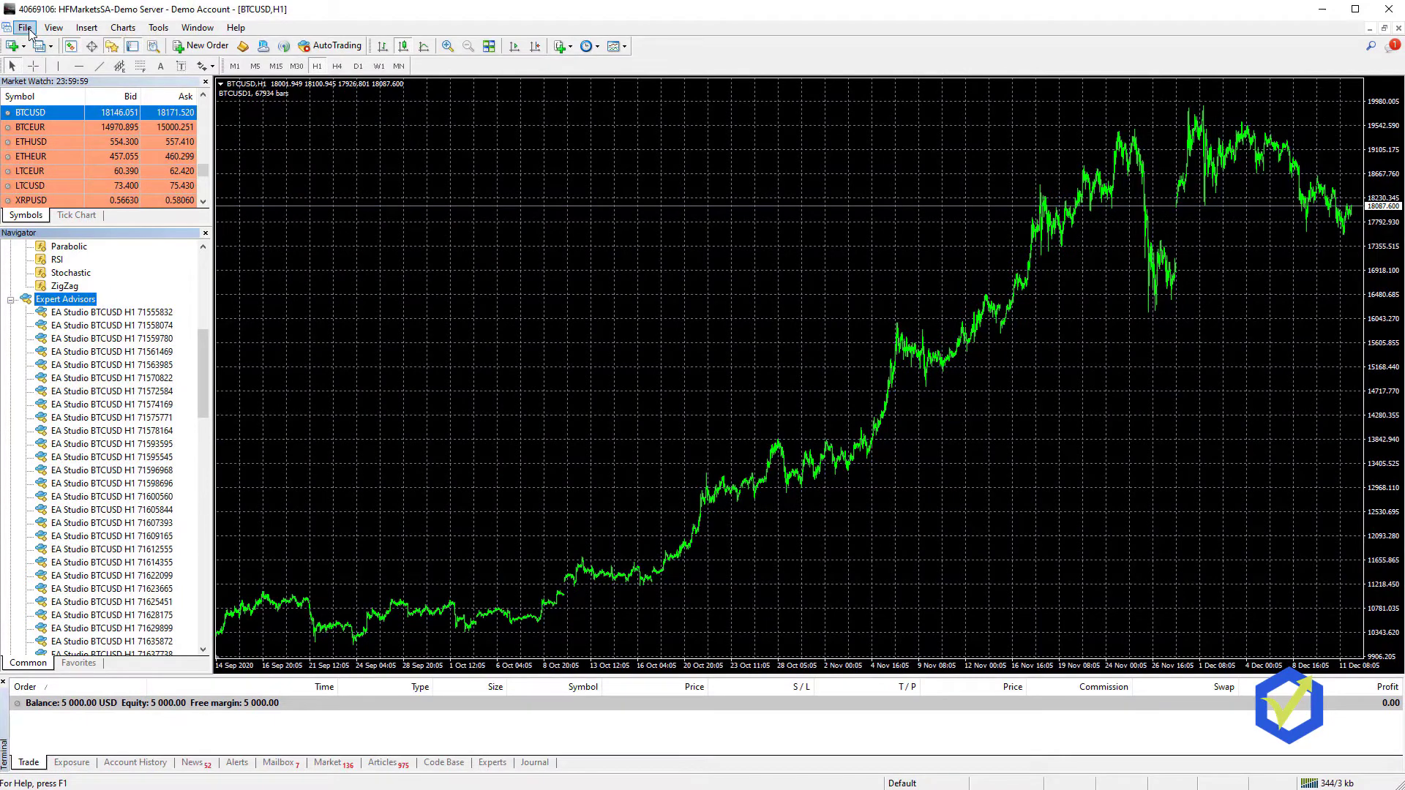
# From the data folder's MQL4\Experts, open EA Studio BTCUSD H1 71559780.mq4 in MetaEditor
pyautogui.click(29, 31)
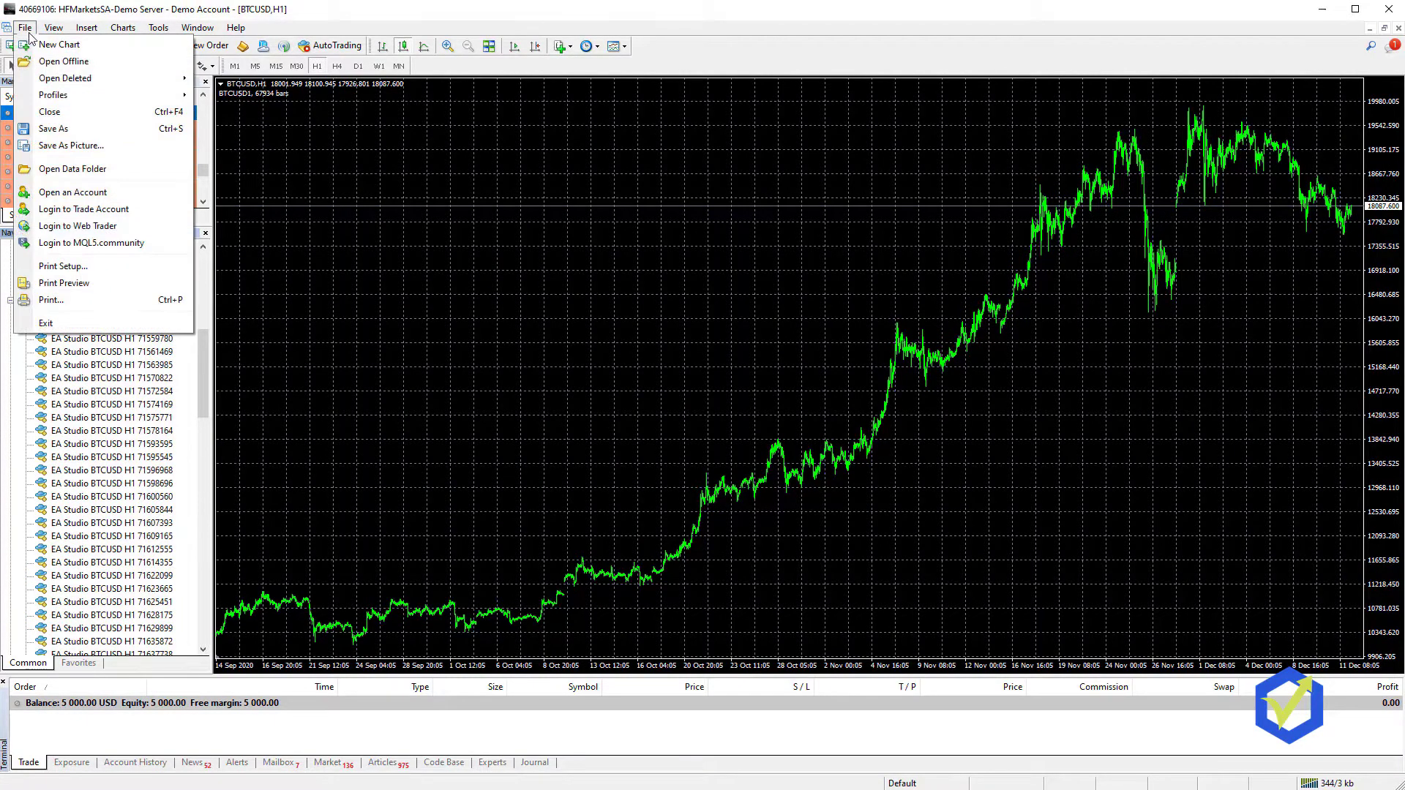
pyautogui.click(73, 169)
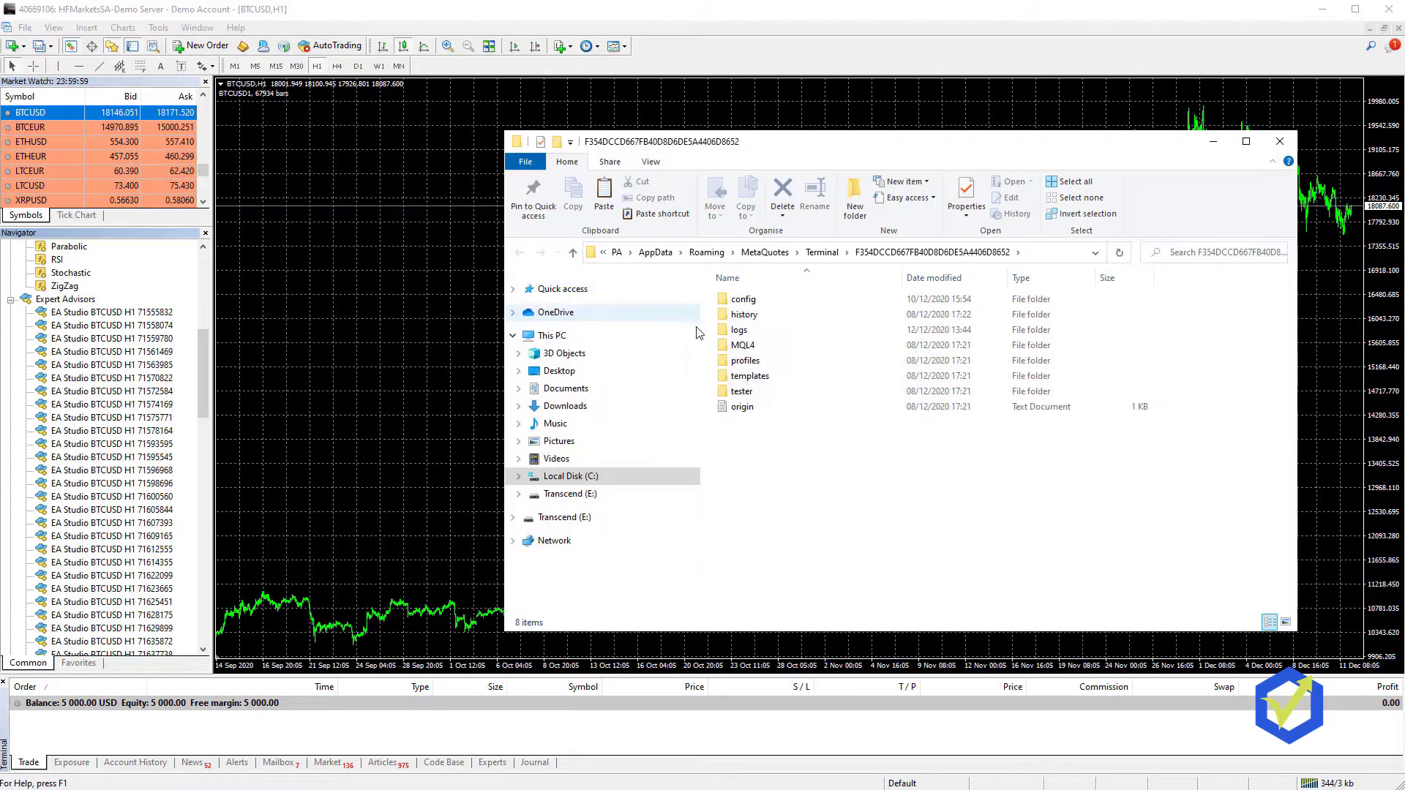
pyautogui.doubleClick(740, 345)
pyautogui.doubleClick(746, 300)
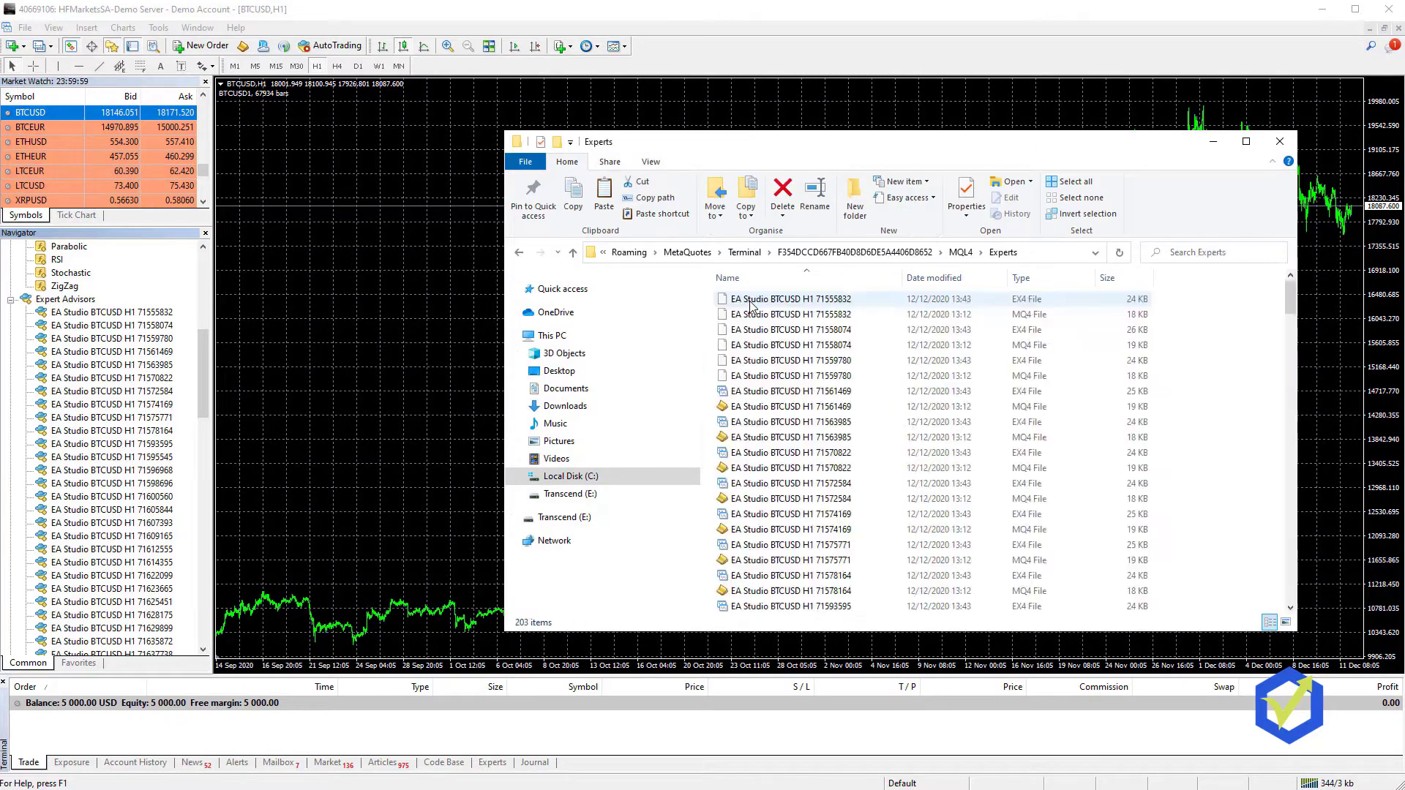
pyautogui.click(778, 376)
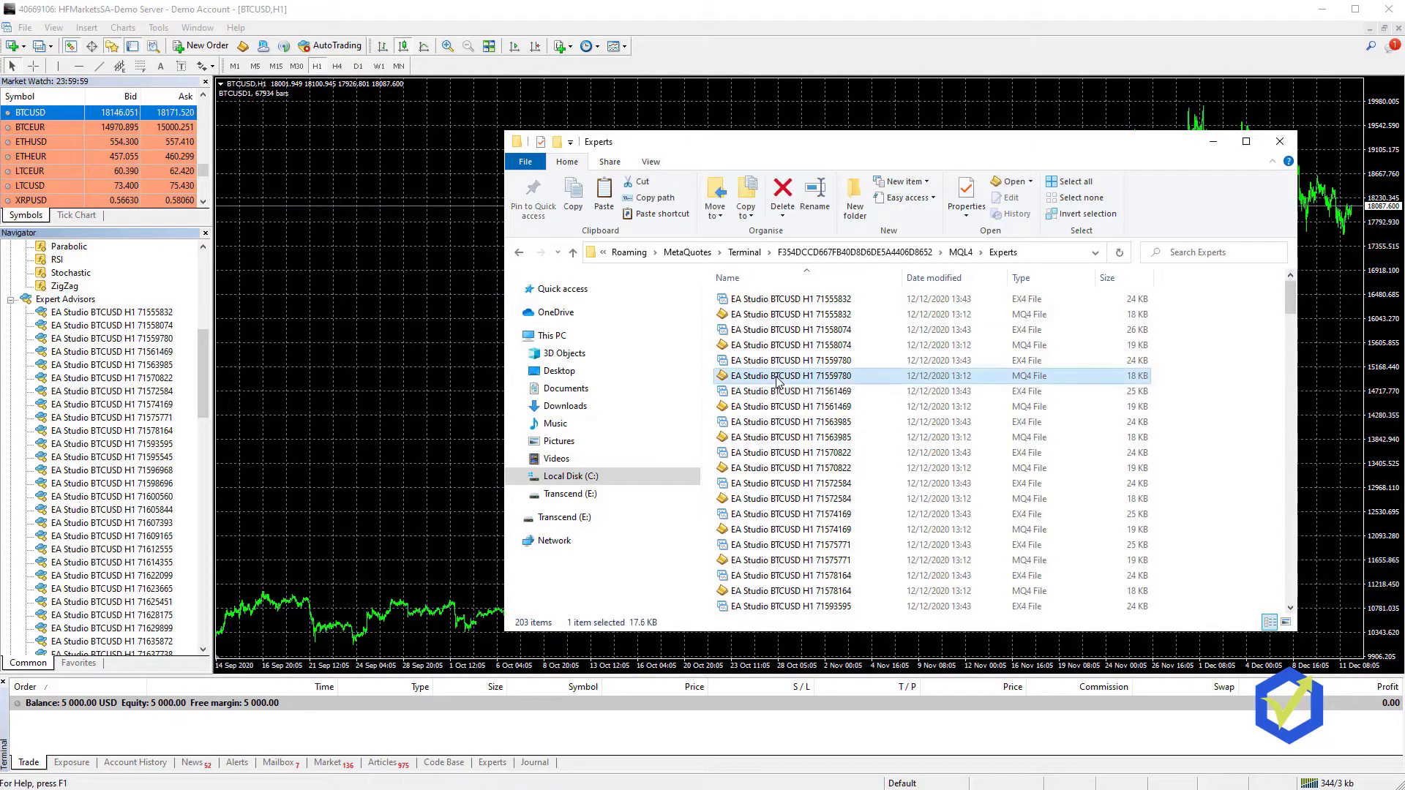
pyautogui.doubleClick(780, 379)
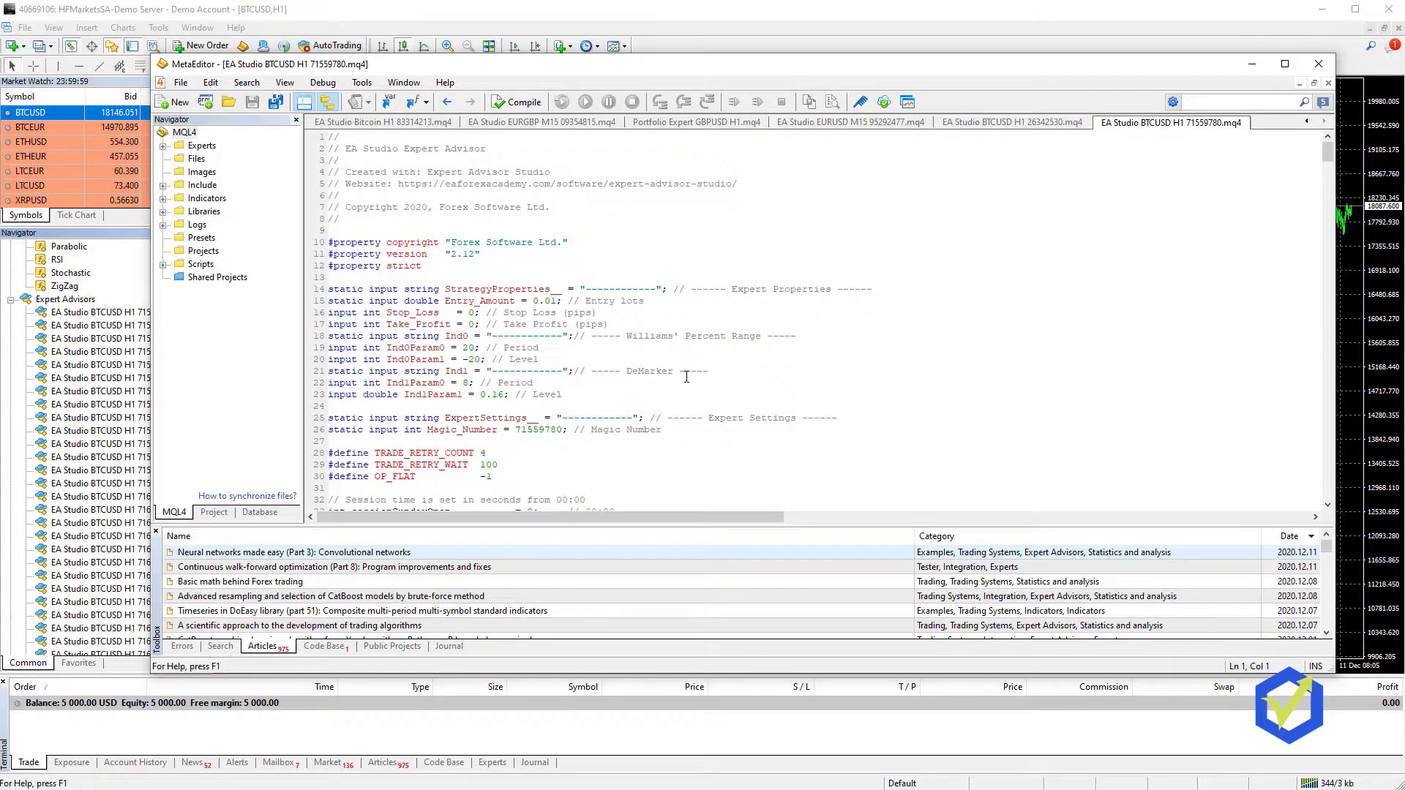
# Scroll through the 71559780 source code in MetaEditor, then close the editor
pyautogui.scroll(-20, 686, 377)
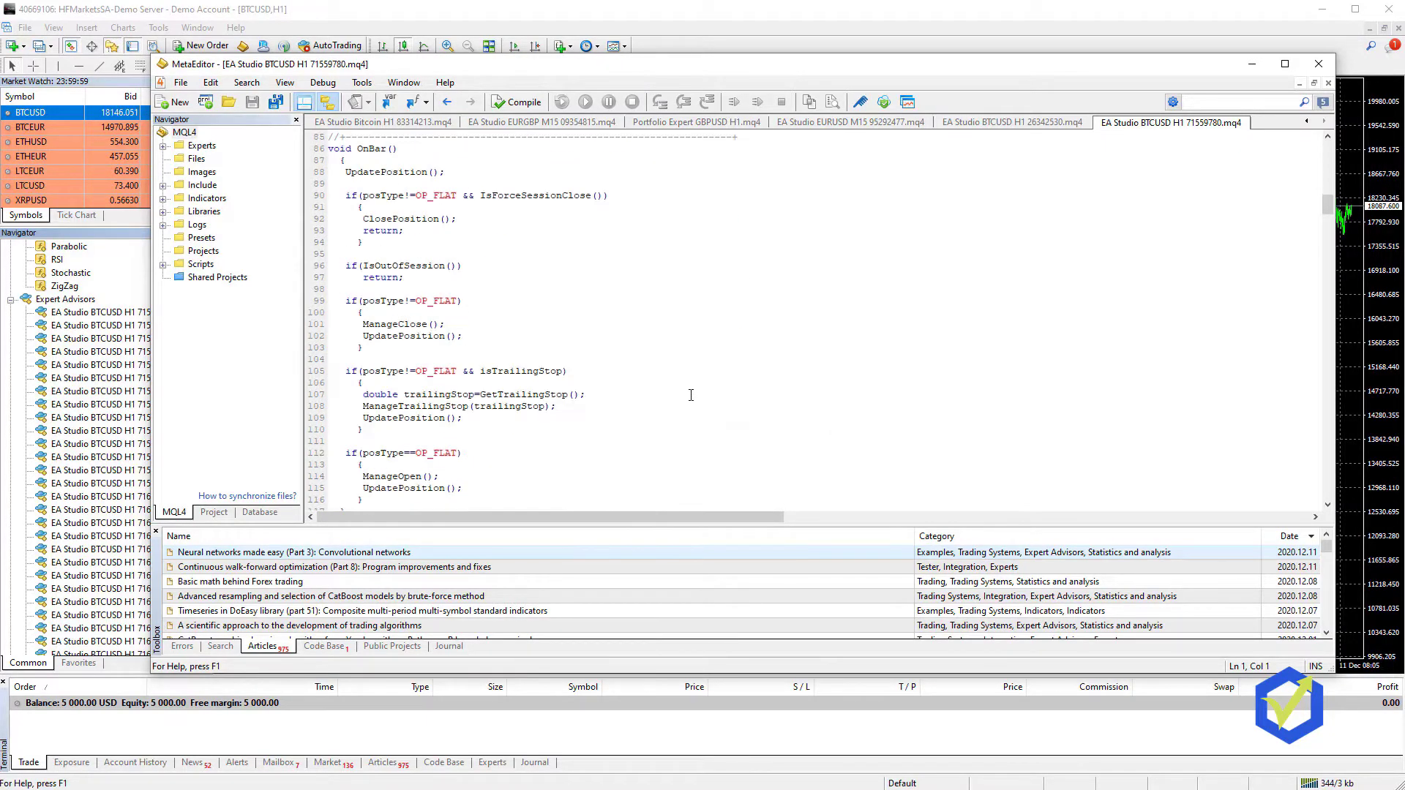
pyautogui.scroll(-20, 691, 396)
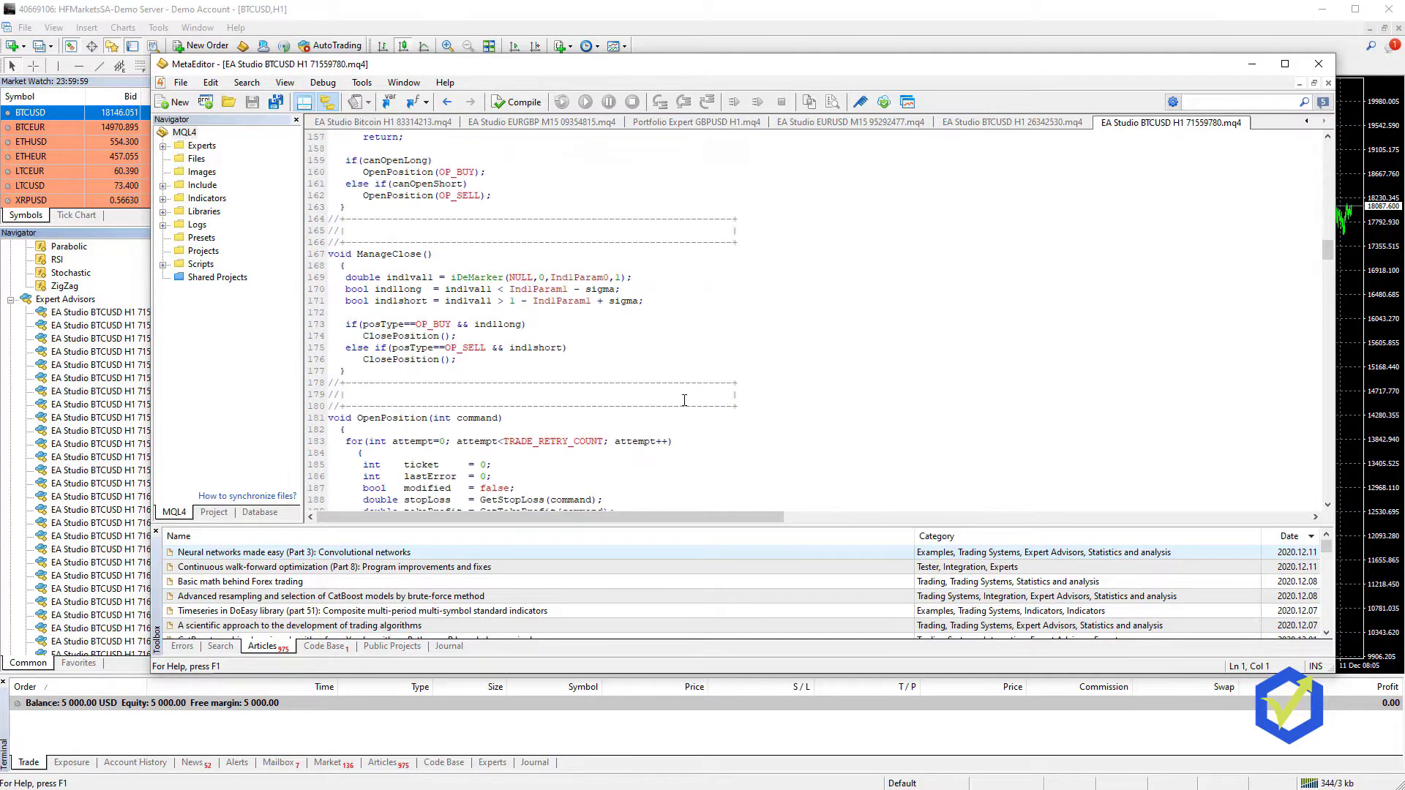
pyautogui.scroll(-20, 680, 400)
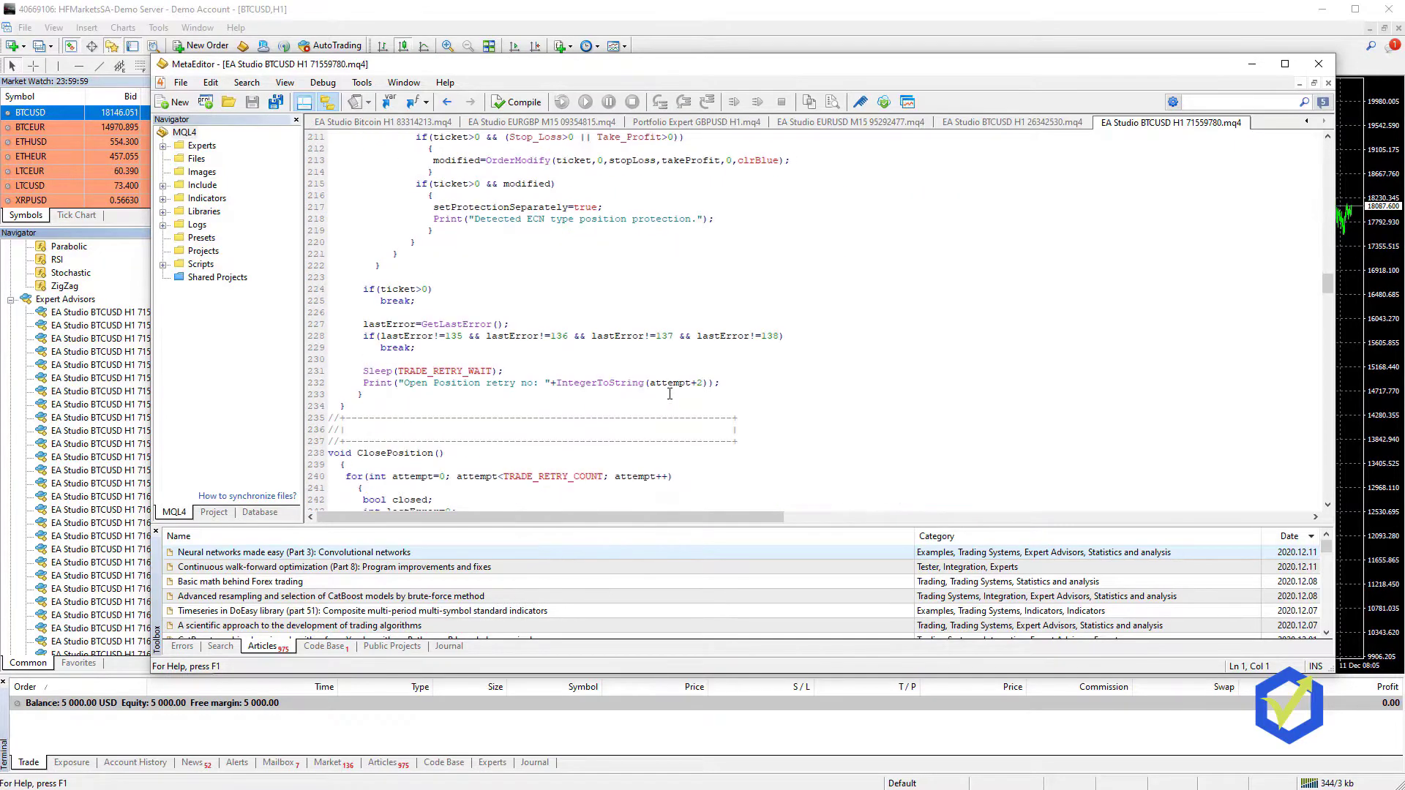
pyautogui.moveTo(1328, 301); pyautogui.dragTo(1330, 205)
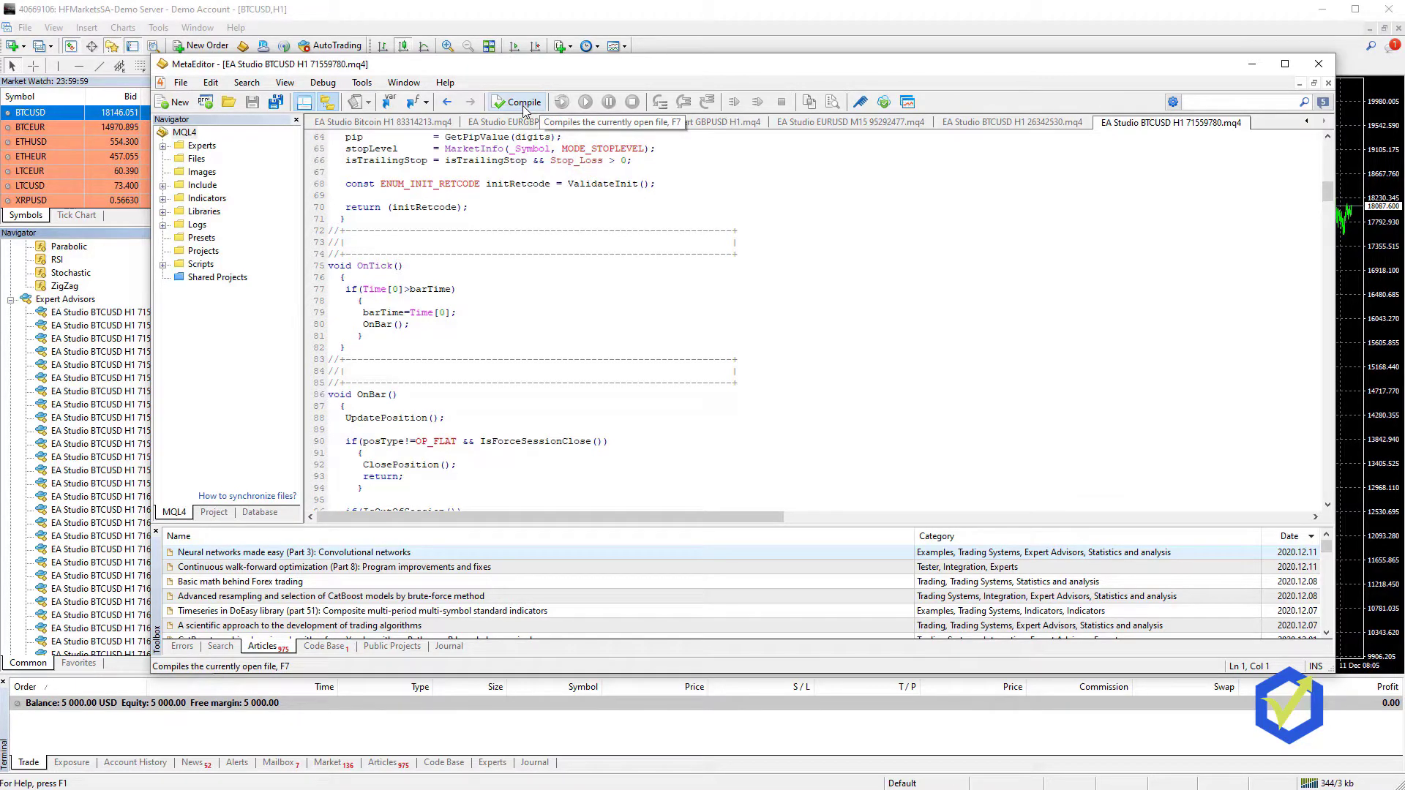
pyautogui.click(1318, 63)
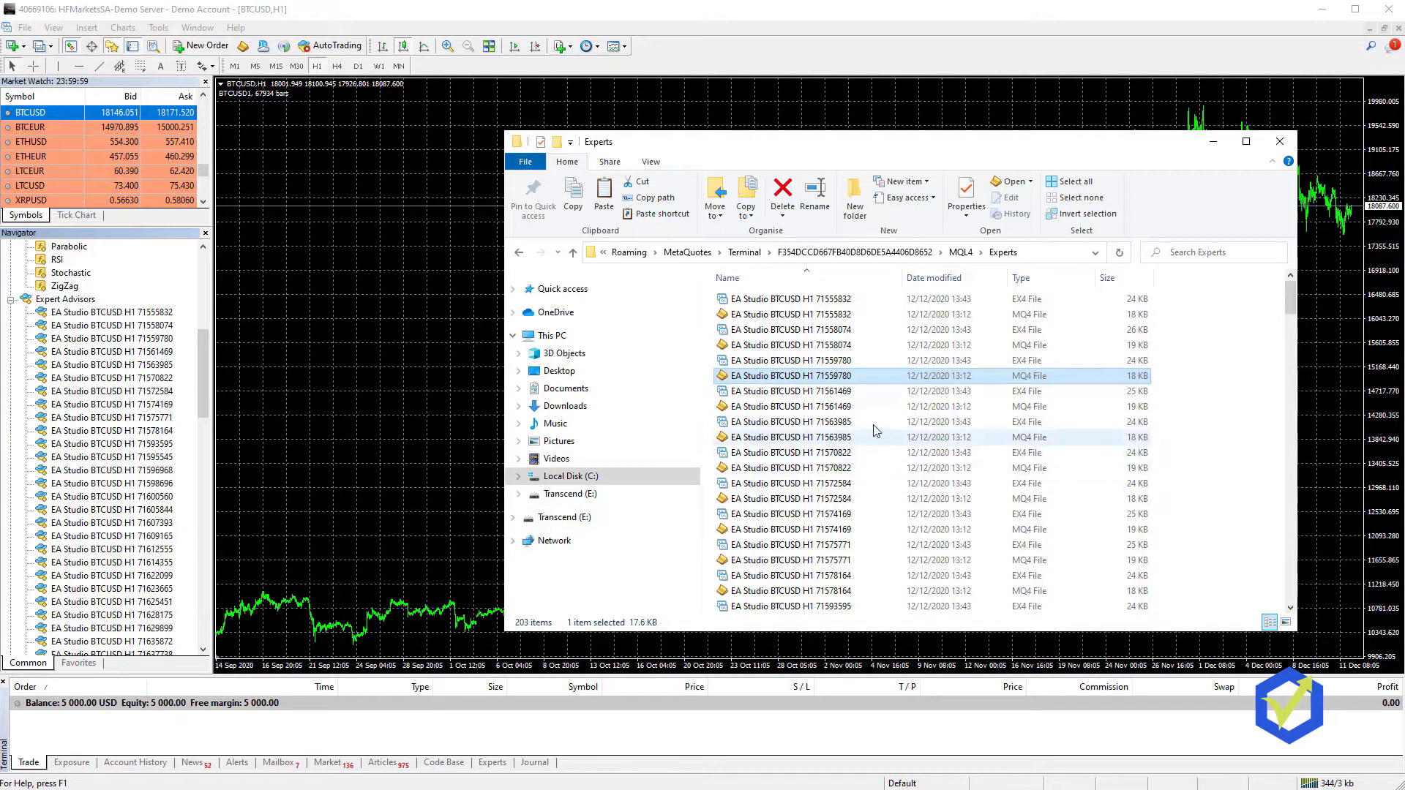
# Select the 71561469 EX4 file, then close the Experts folder window
pyautogui.click(1014, 393)
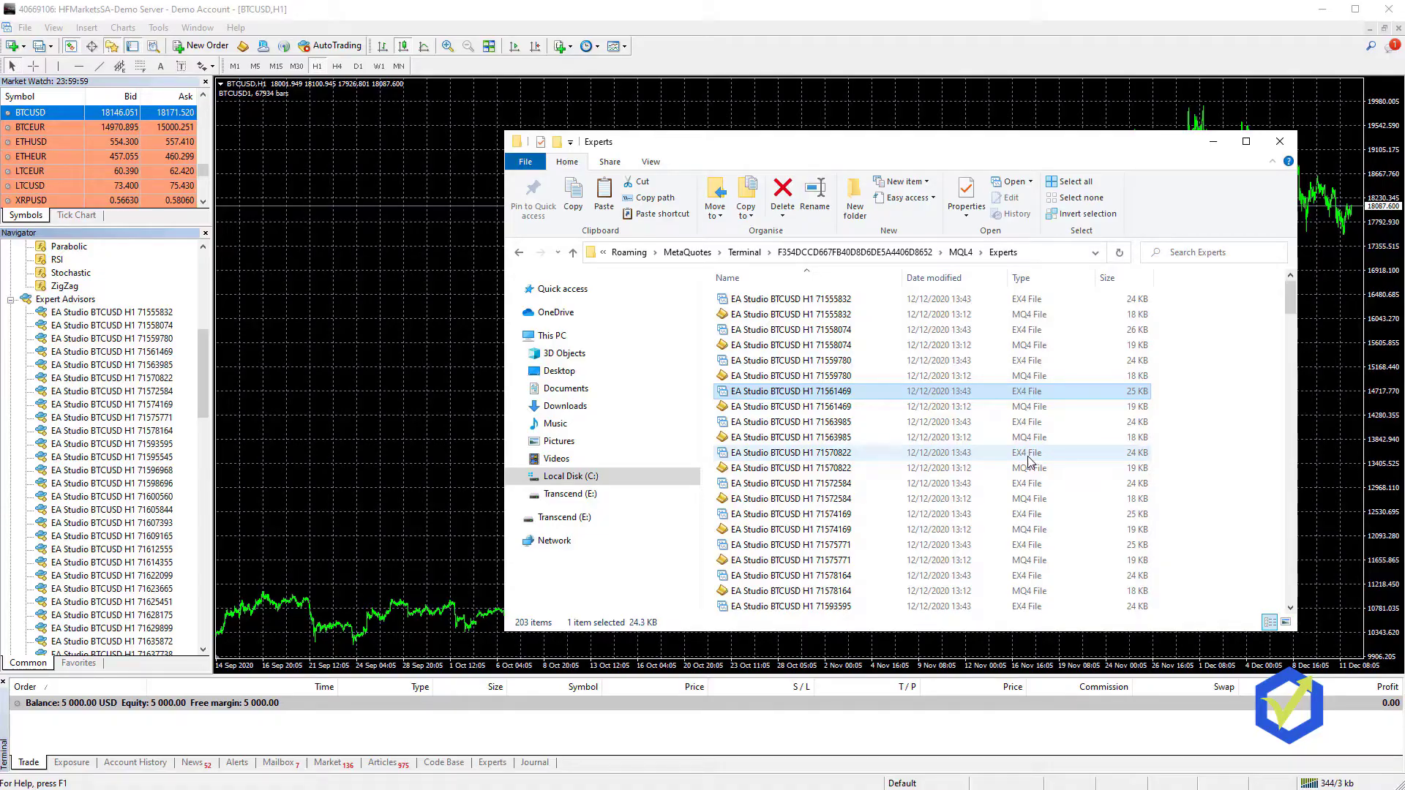
pyautogui.click(1279, 142)
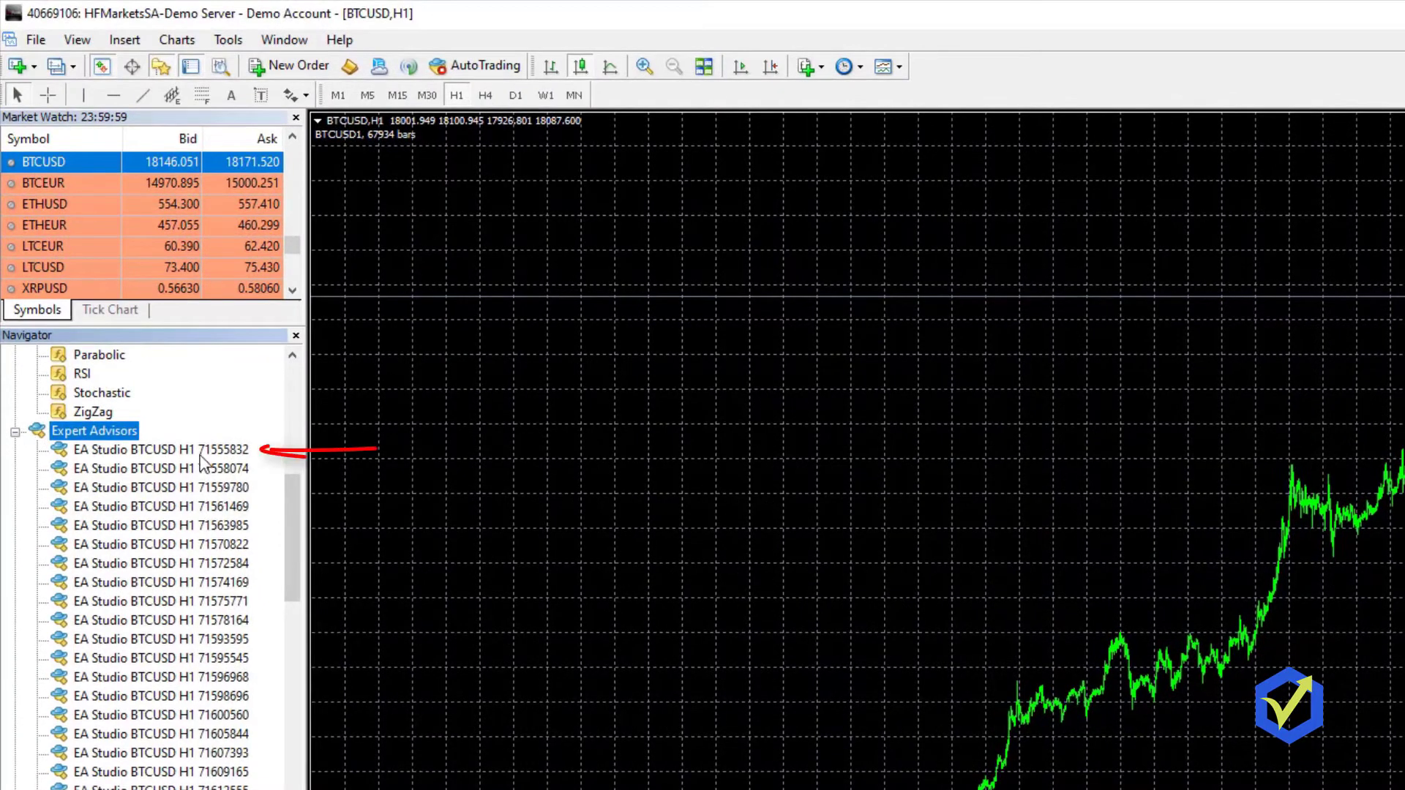
pyautogui.click(198, 455)
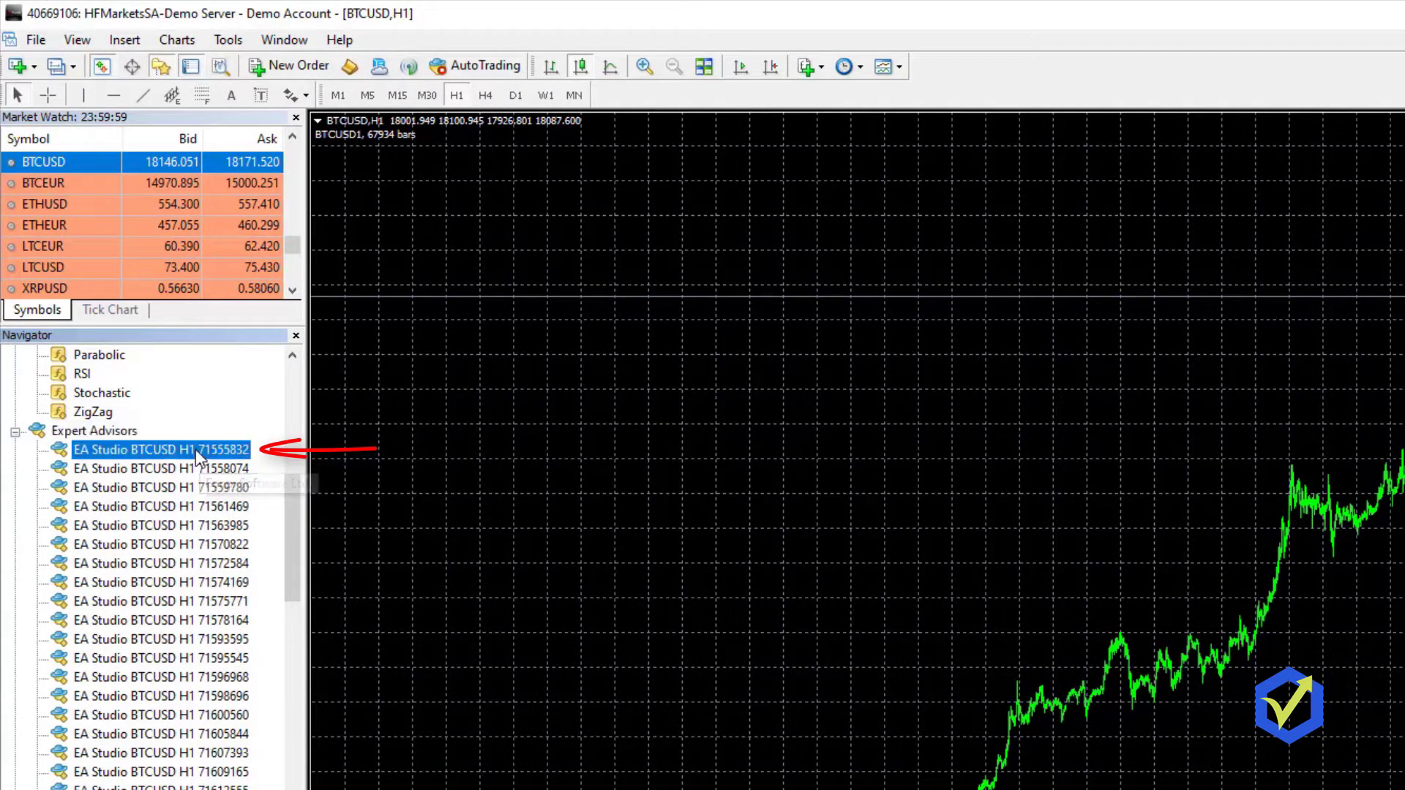
pyautogui.doubleClick(198, 456)
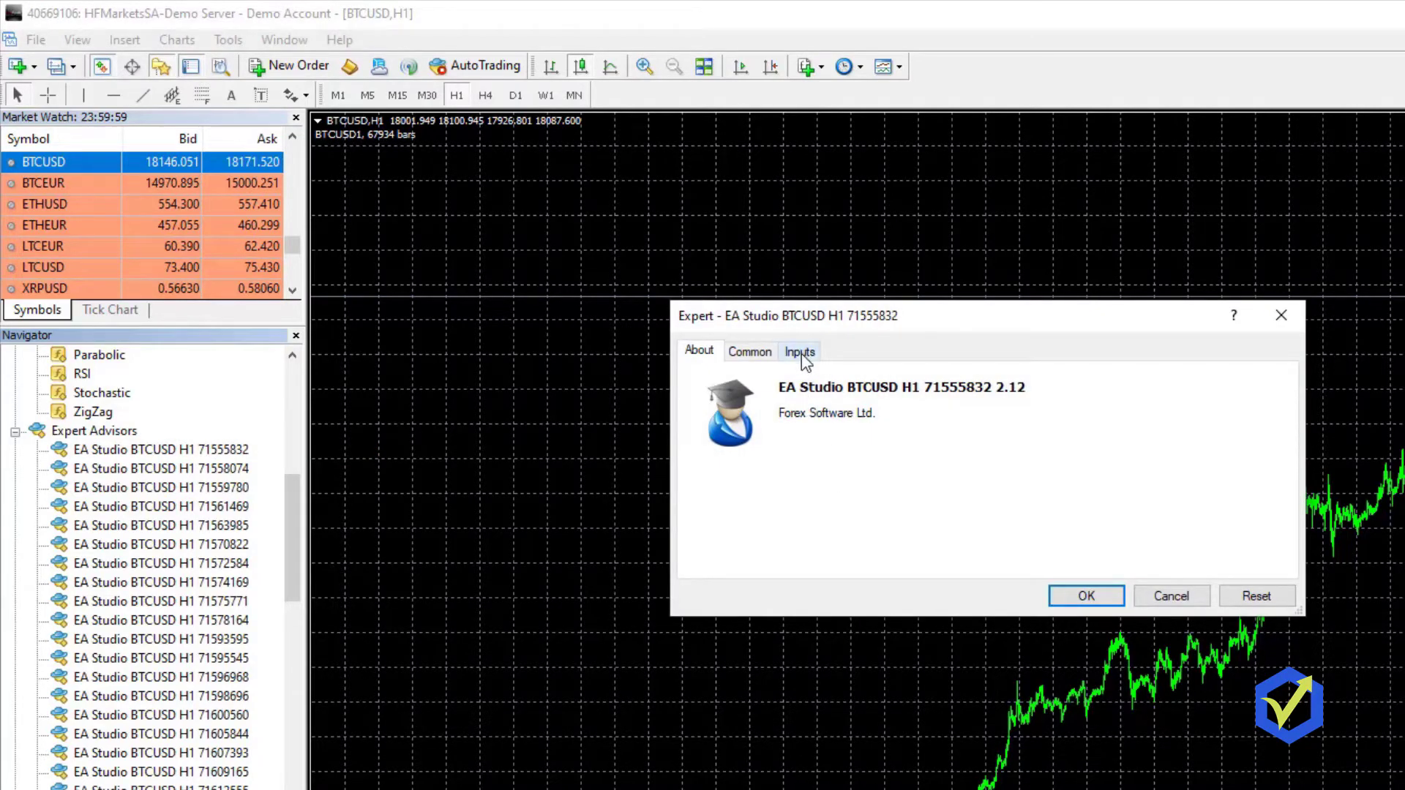
pyautogui.click(802, 354)
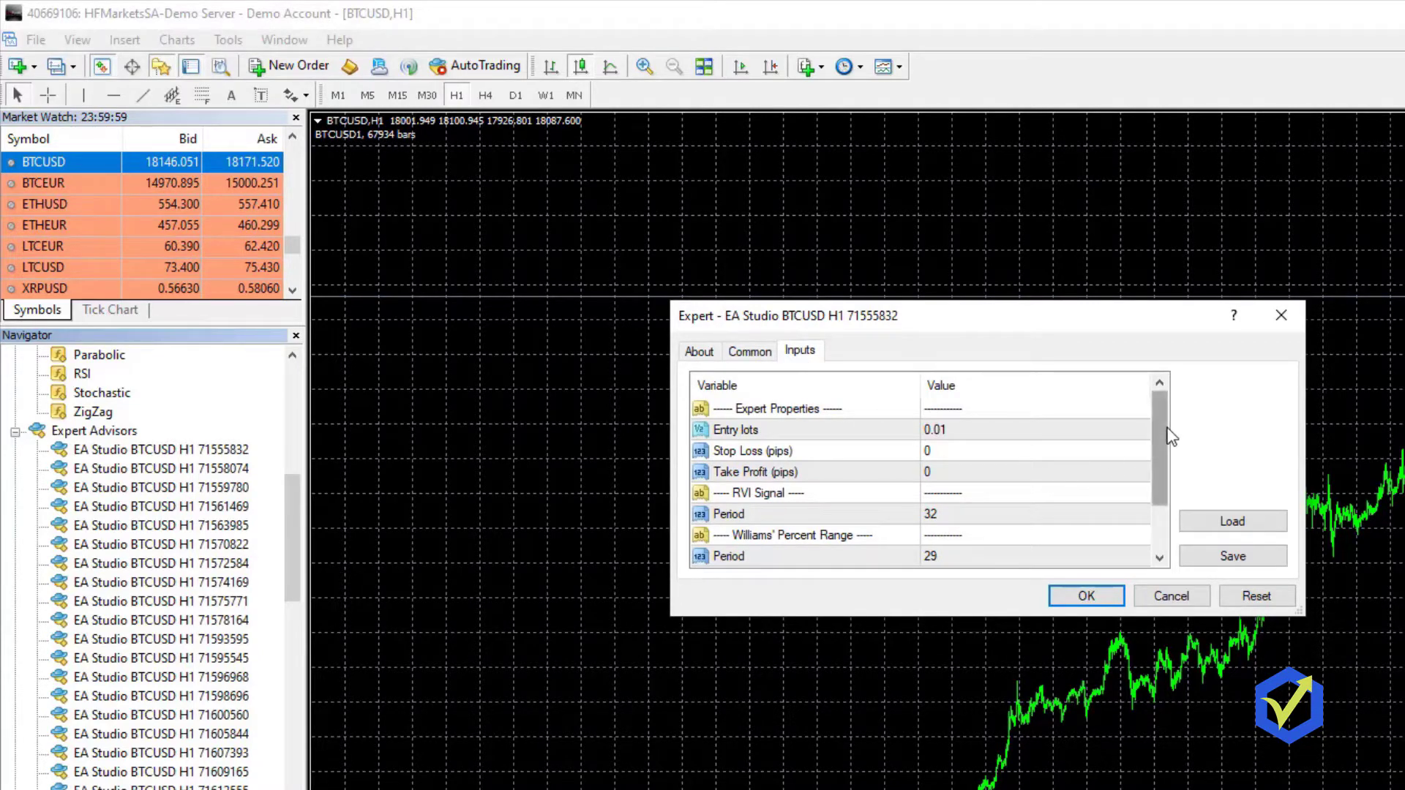
pyautogui.moveTo(1169, 443); pyautogui.dragTo(1188, 499)
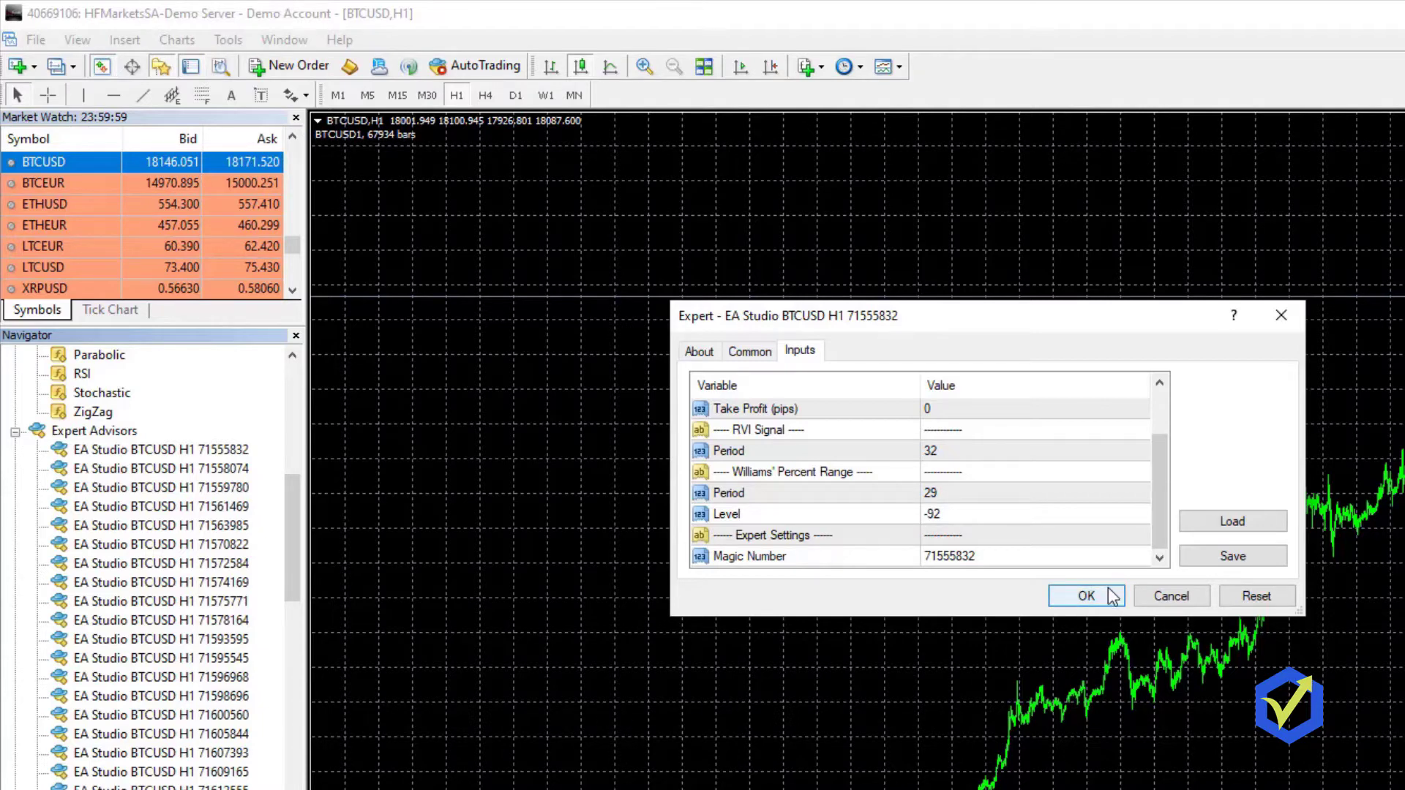
# Cancel the pending expert dialog, enable AutoTrading, and attach 71555832 to the BTCUSD H1 chart
pyautogui.click(1165, 597)
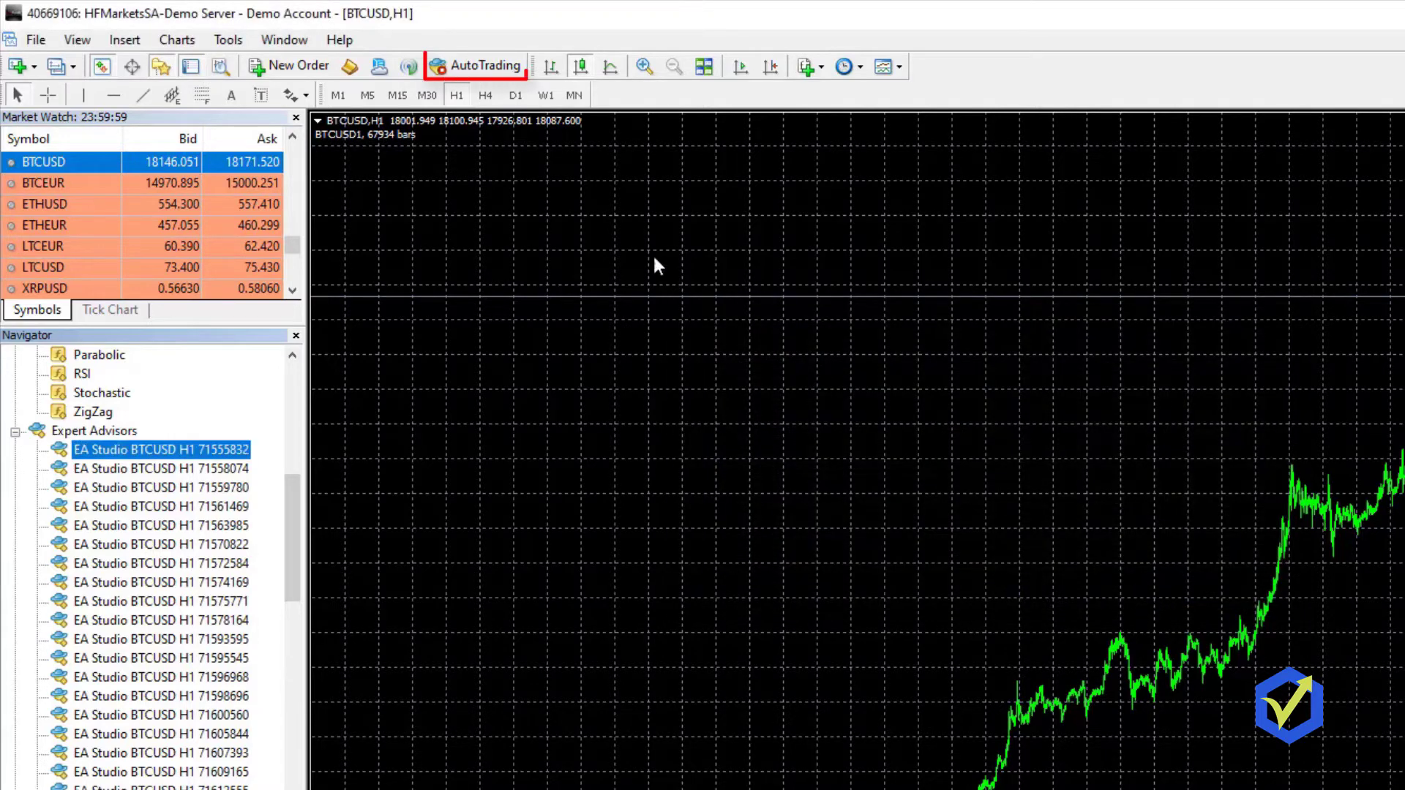
pyautogui.click(486, 73)
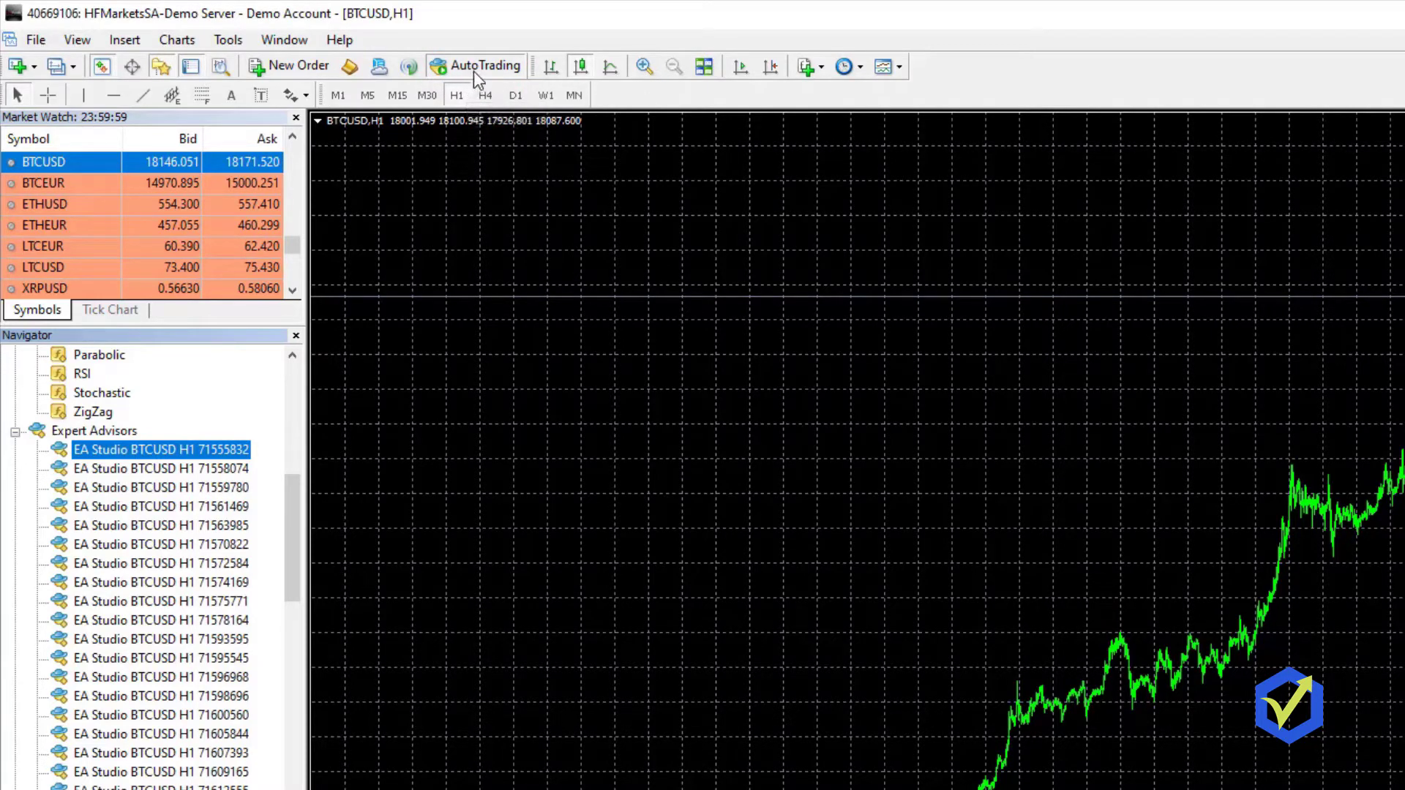
pyautogui.doubleClick(189, 454)
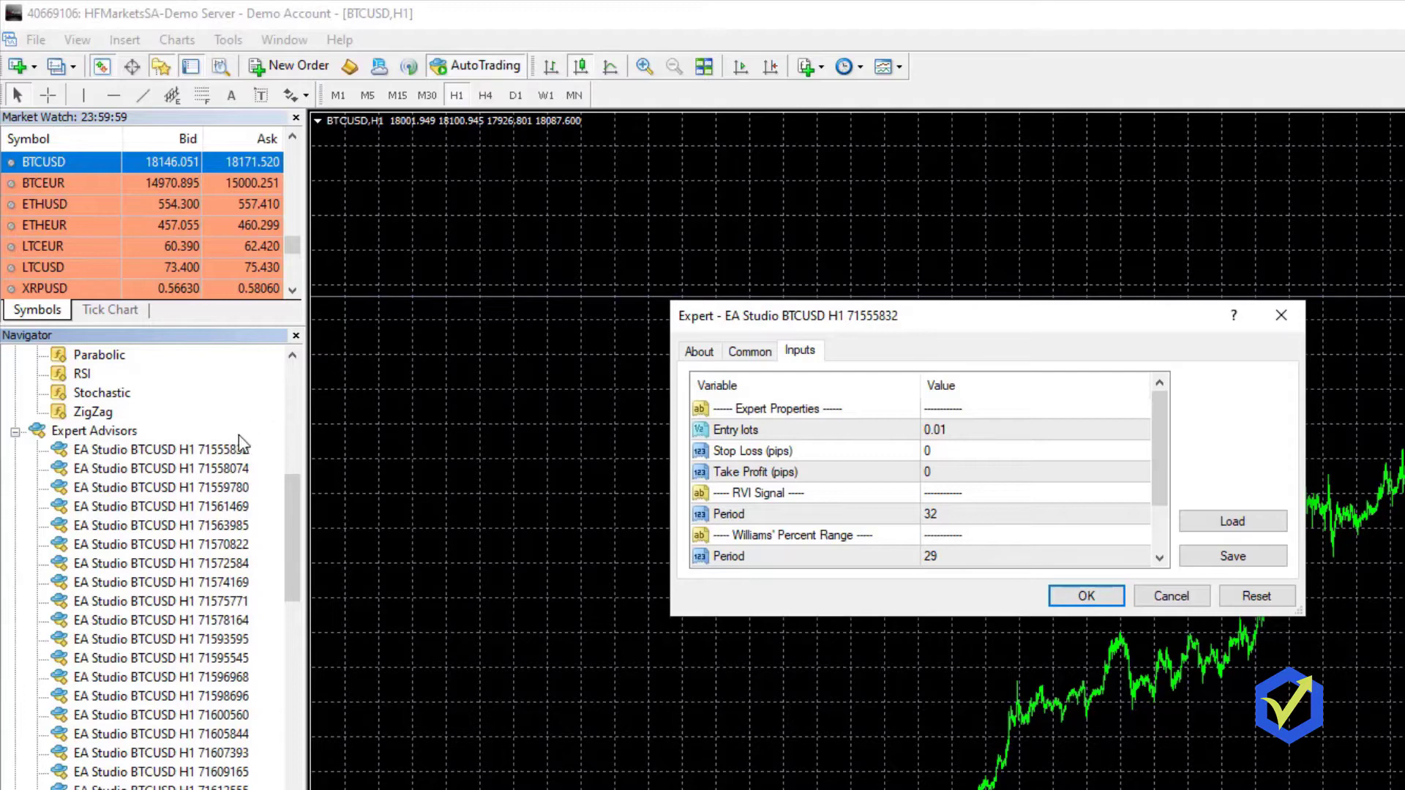
pyautogui.click(1089, 596)
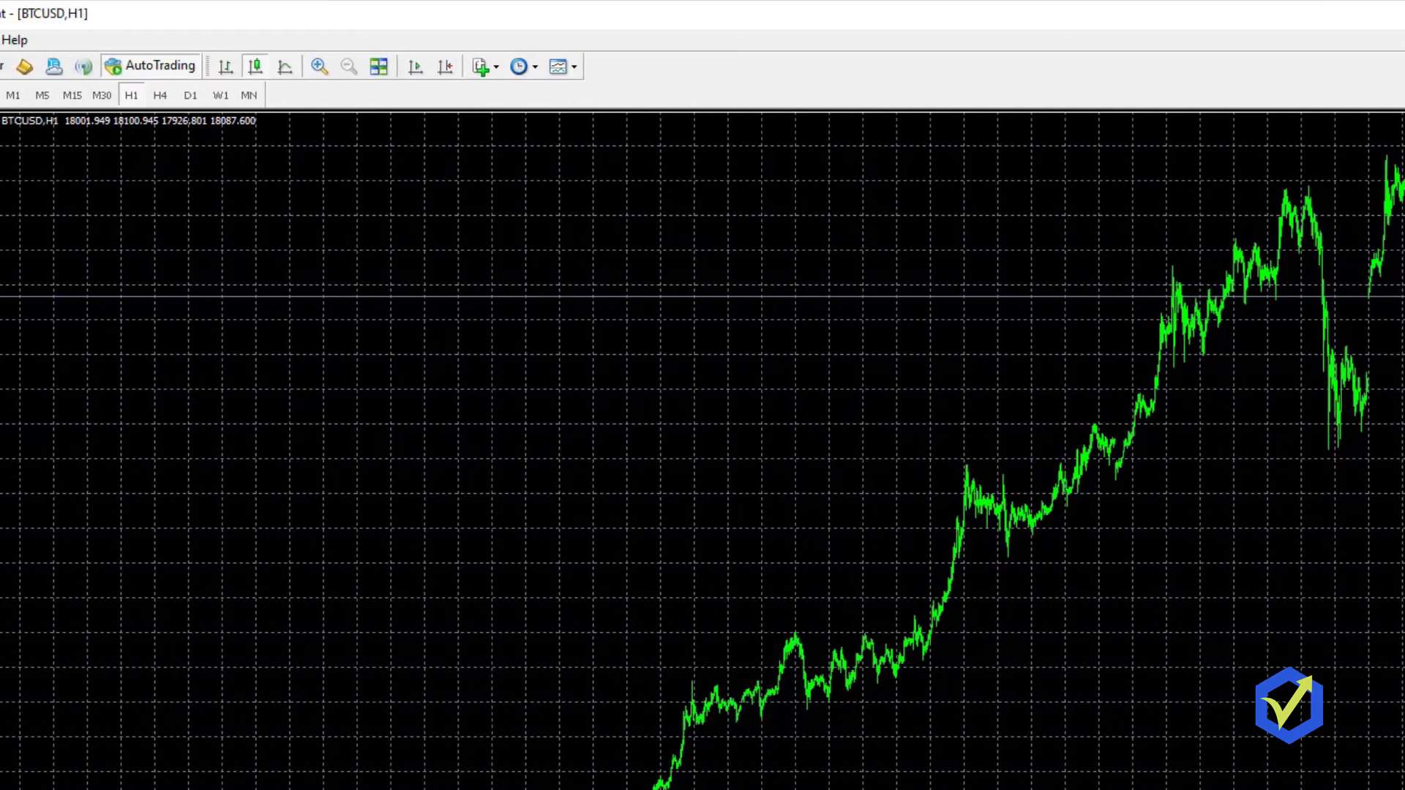
pyautogui.moveTo(114, 158)
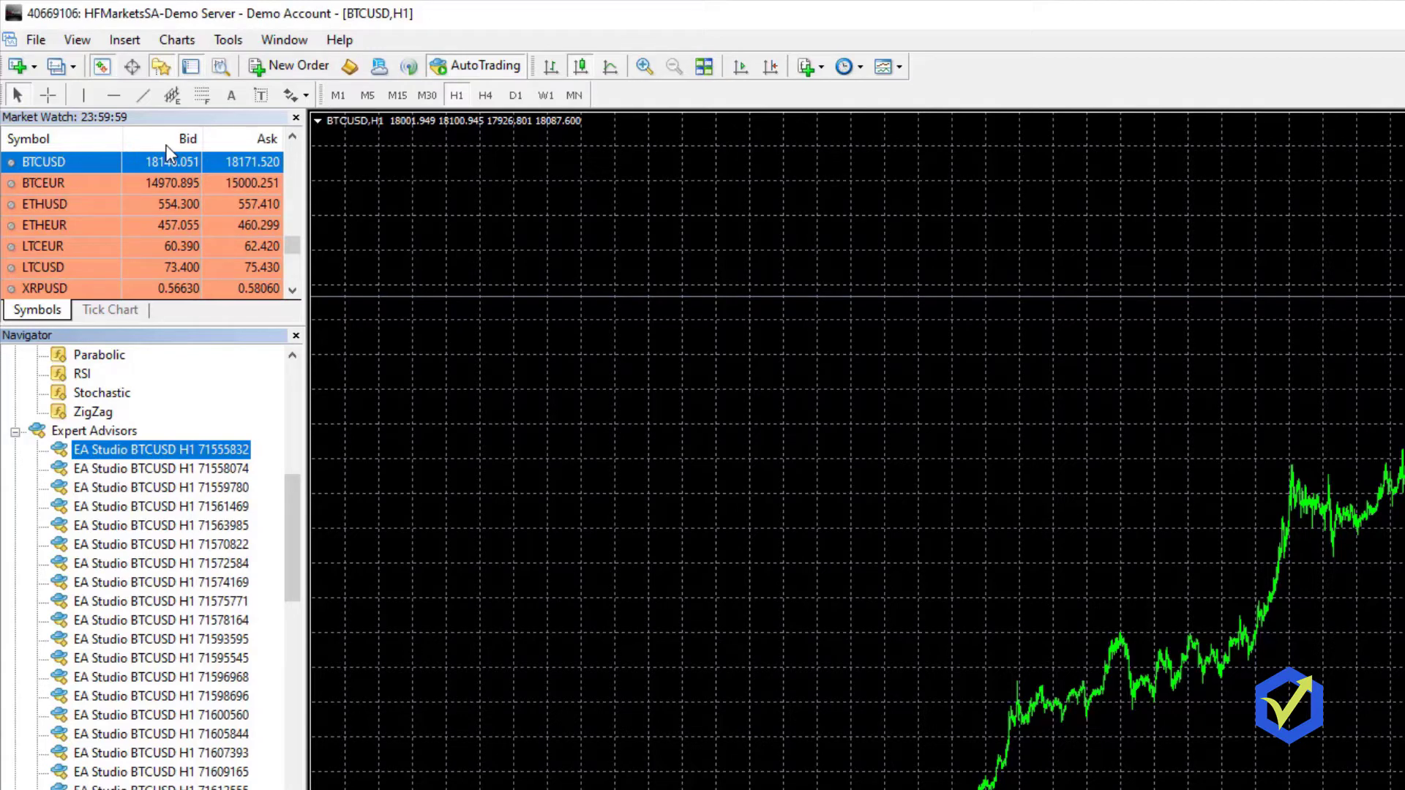
pyautogui.moveTo(155, 175)
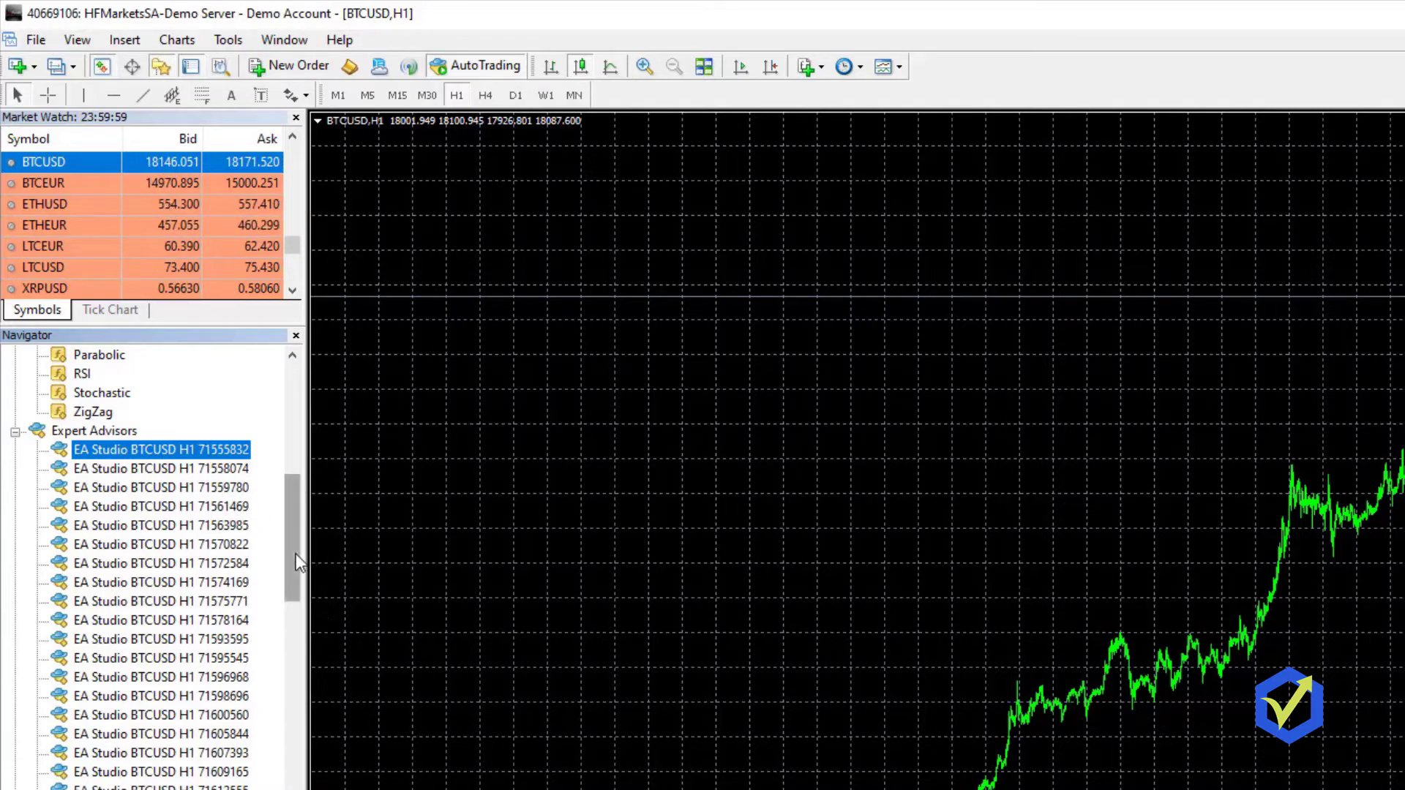
pyautogui.moveTo(295, 556)
pyautogui.mouseDown()
pyautogui.moveTo(300, 789)
pyautogui.moveTo(270, 683)
pyautogui.moveTo(280, 574)
pyautogui.mouseUp()
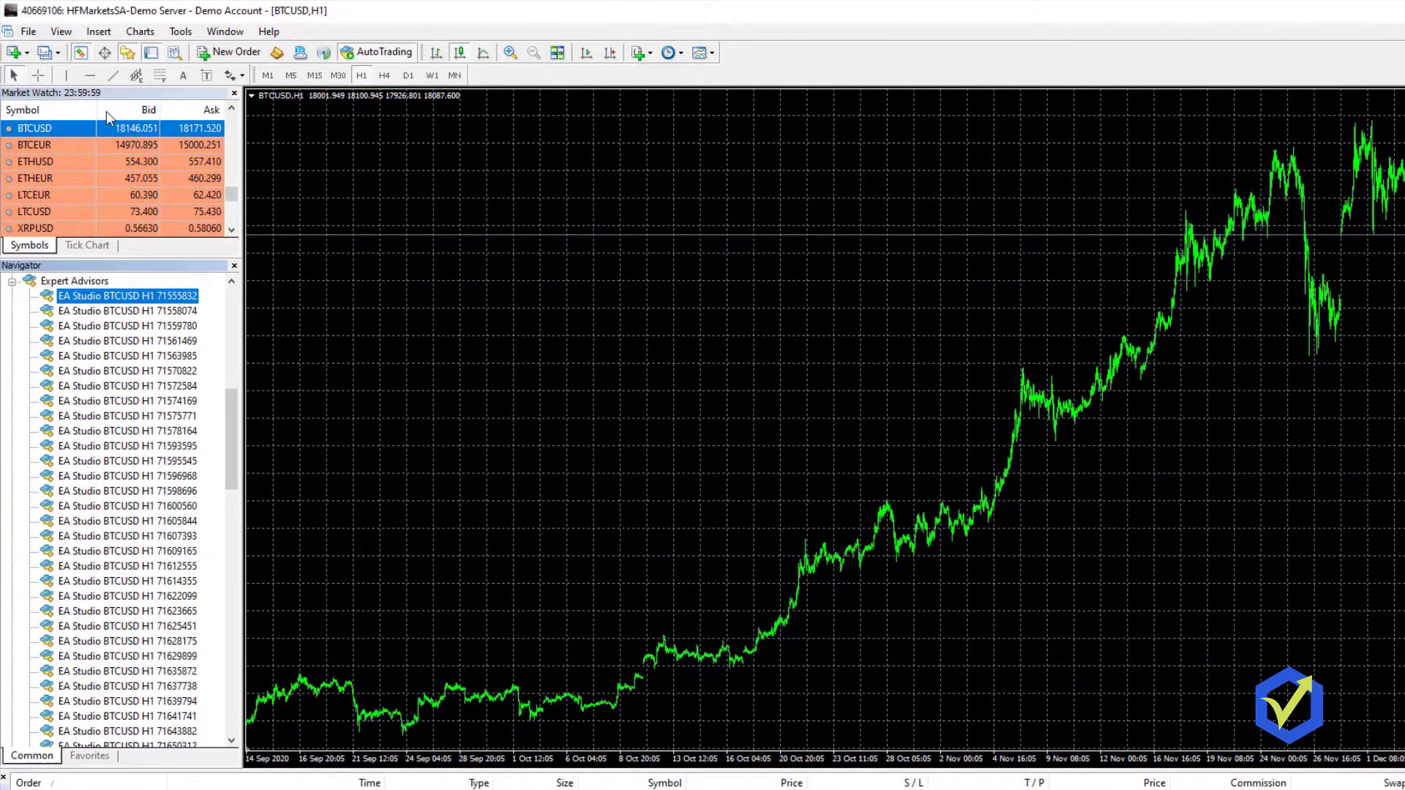
# Open two new BTCUSD charts and attach advisors 71558074 and 71559780, one per chart
pyautogui.rightClick(105, 126)
pyautogui.click(130, 155)
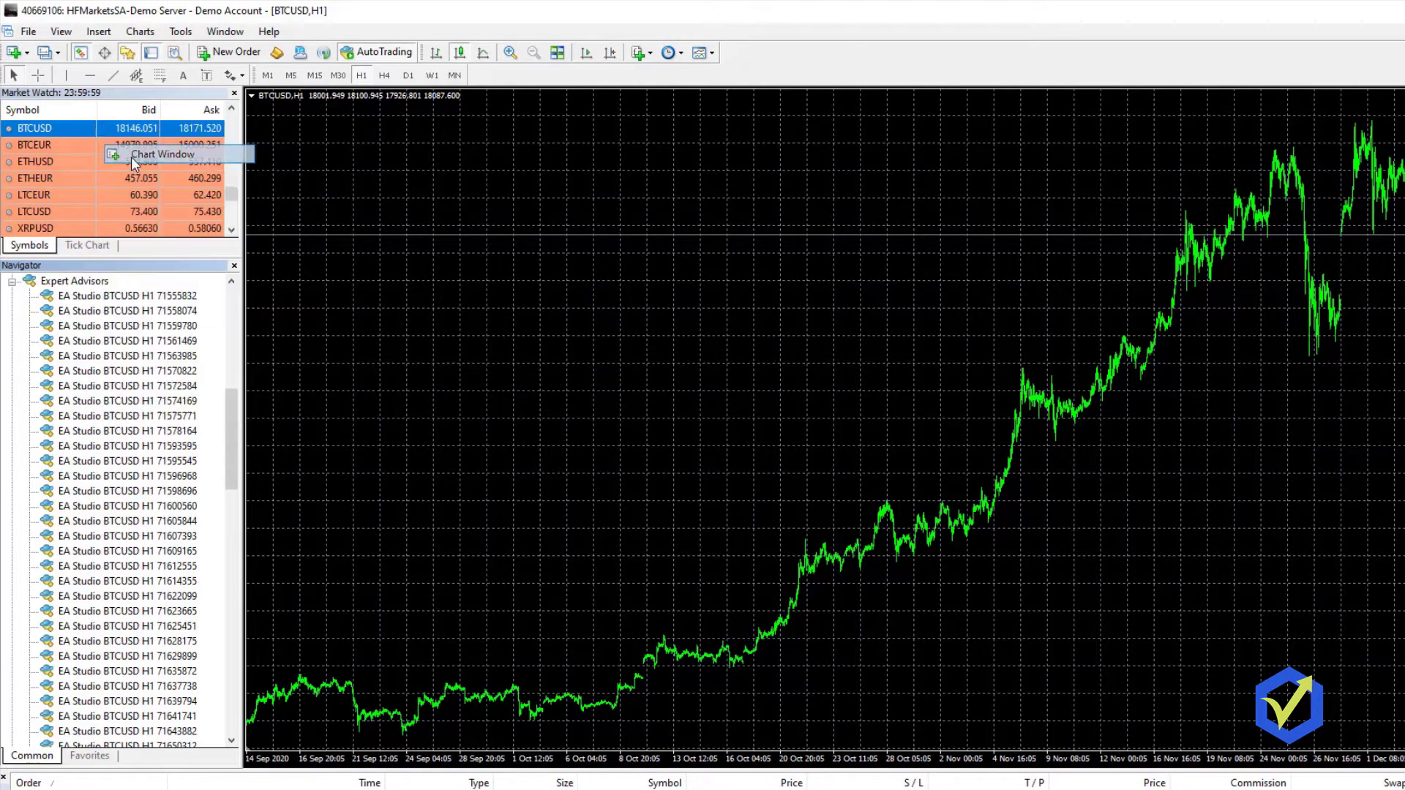
pyautogui.doubleClick(154, 312)
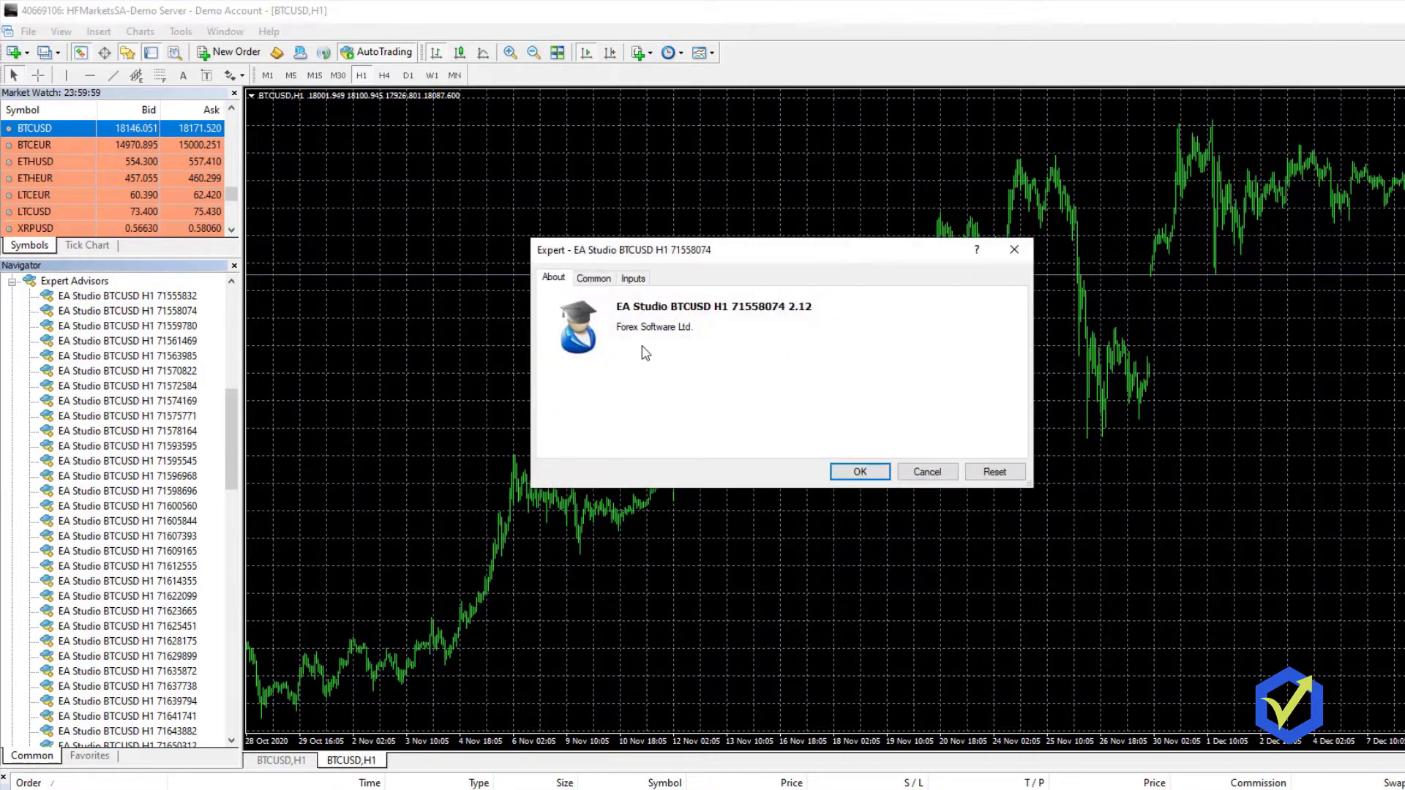
pyautogui.click(862, 473)
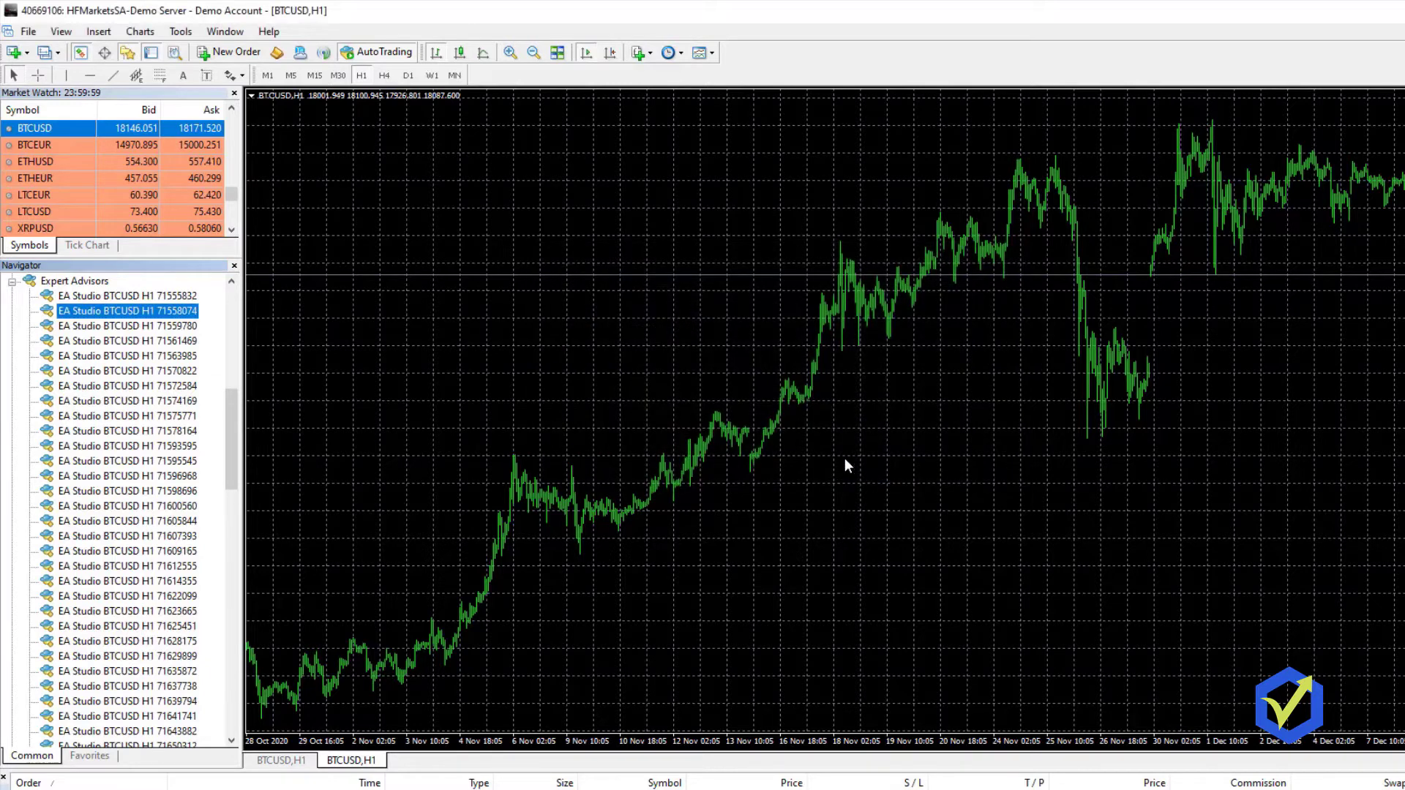
pyautogui.rightClick(112, 130)
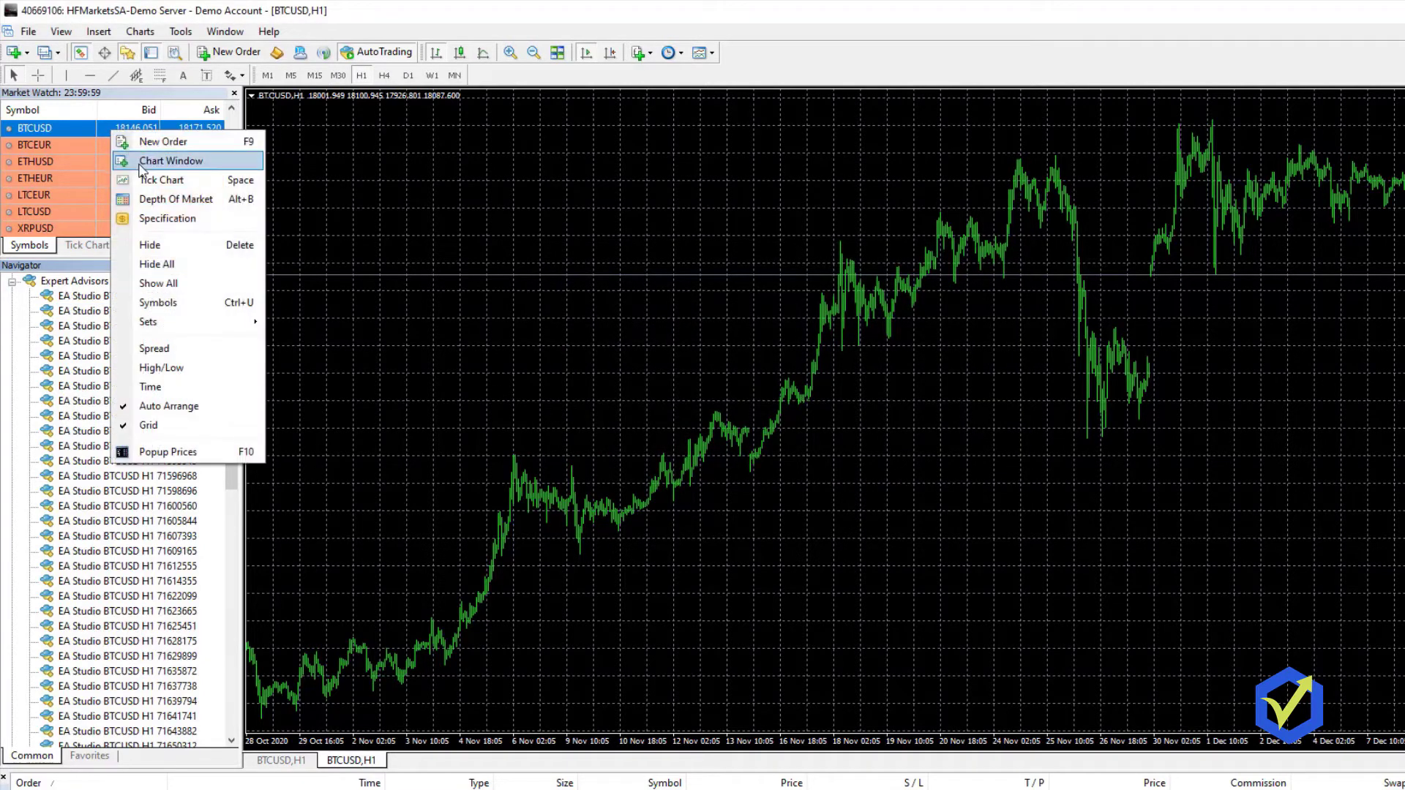
pyautogui.click(141, 162)
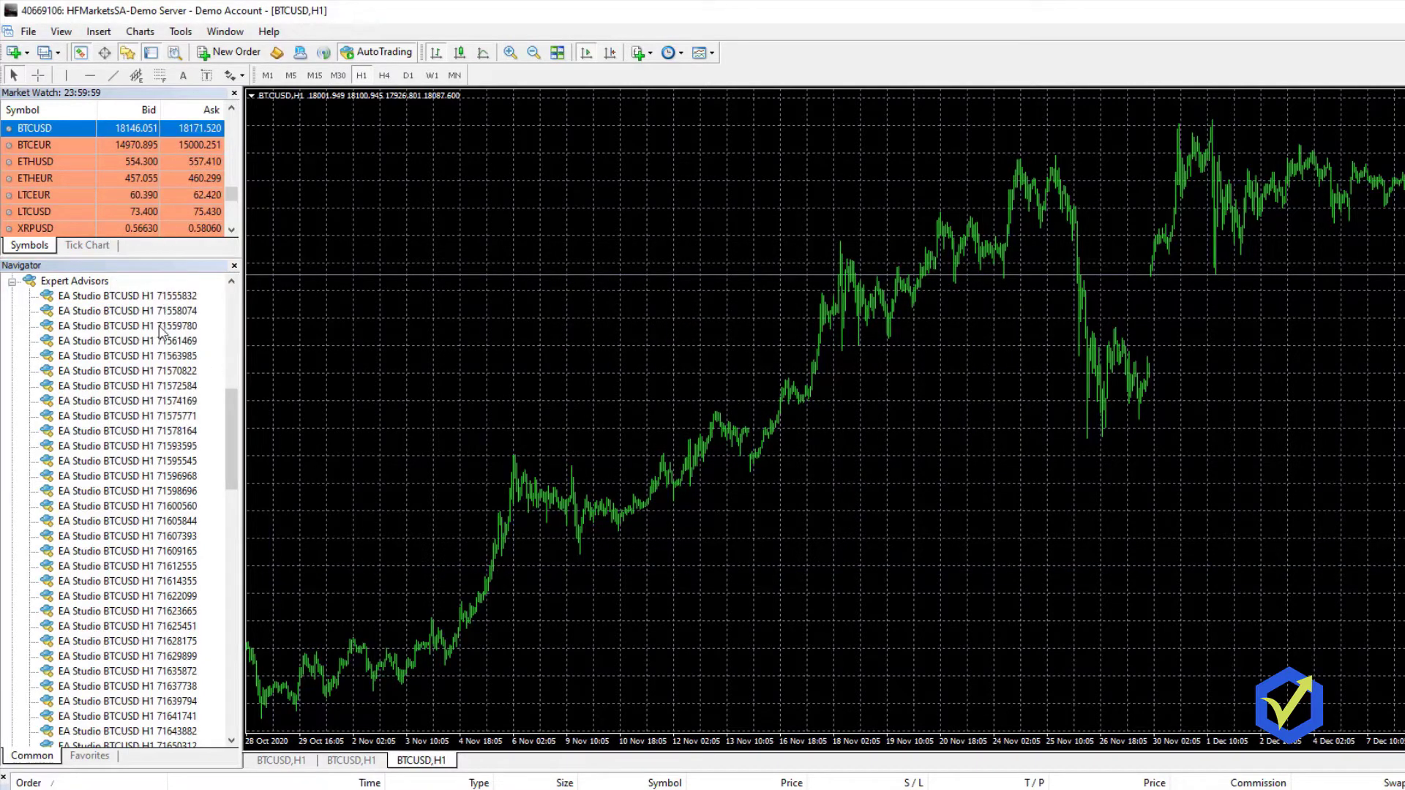
pyautogui.moveTo(162, 325); pyautogui.dragTo(366, 386)
pyautogui.click(862, 472)
pyautogui.click(139, 342)
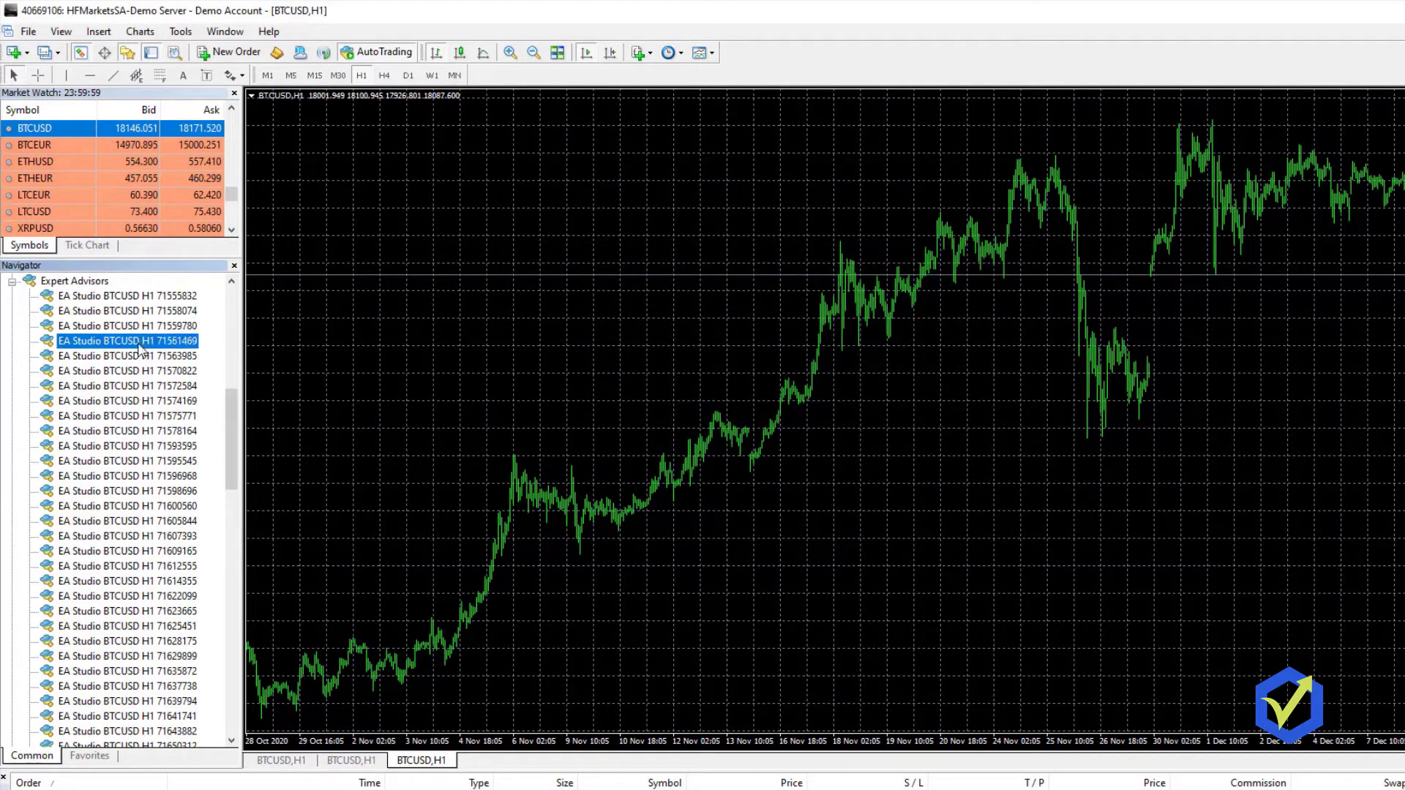
# Open two more BTCUSD H1 charts carrying advisors 71561469 and 71563985
pyautogui.rightClick(132, 130)
pyautogui.click(156, 161)
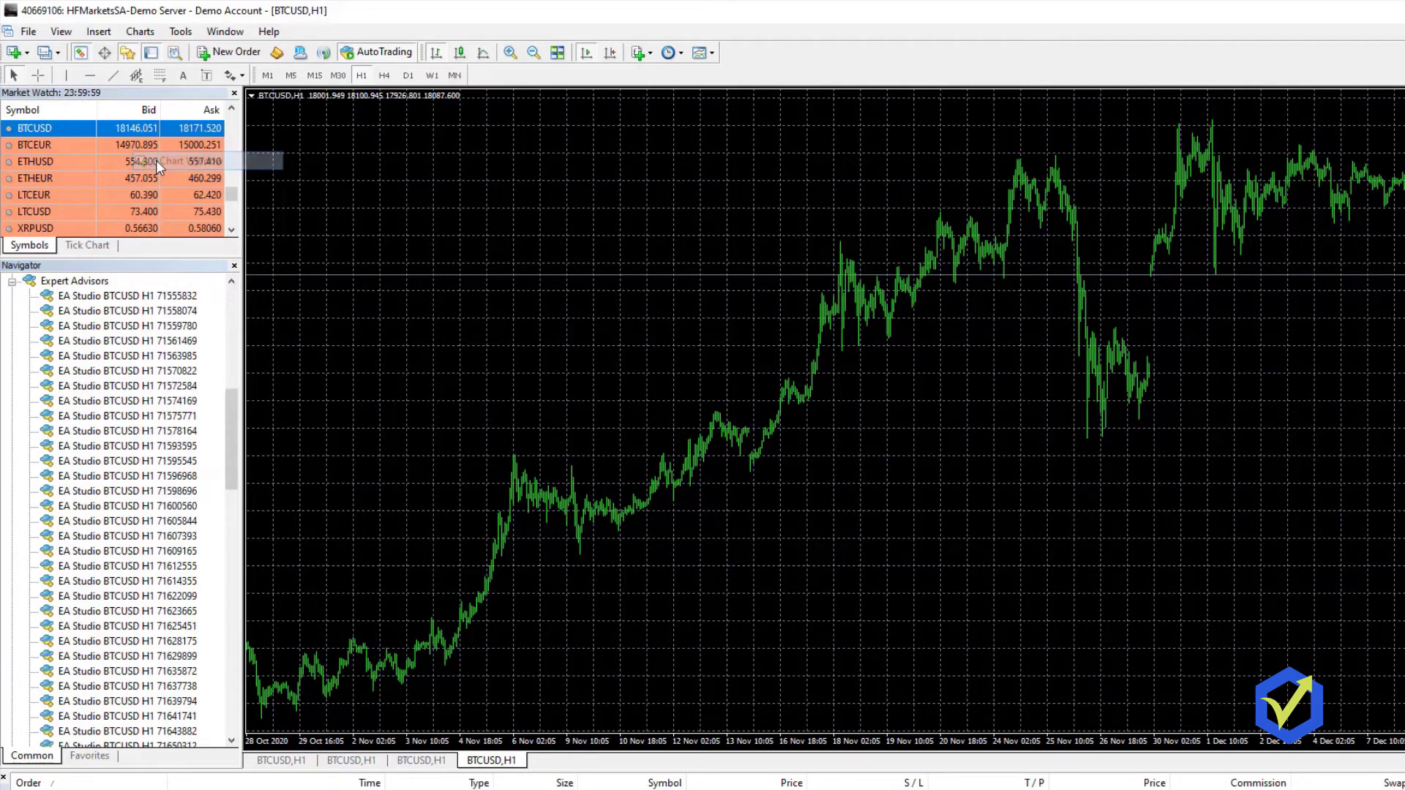
pyautogui.click(161, 345)
pyautogui.doubleClick(161, 349)
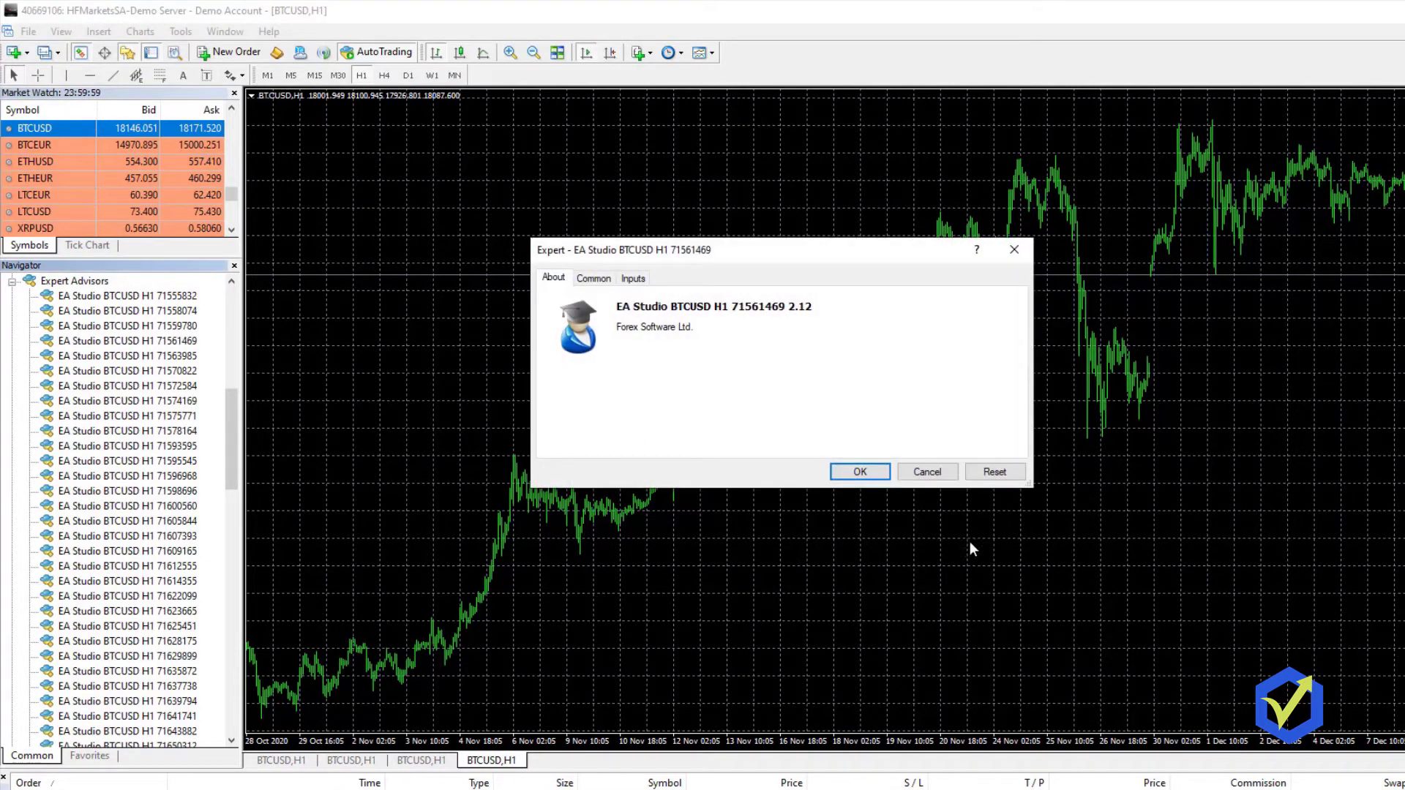
pyautogui.click(866, 478)
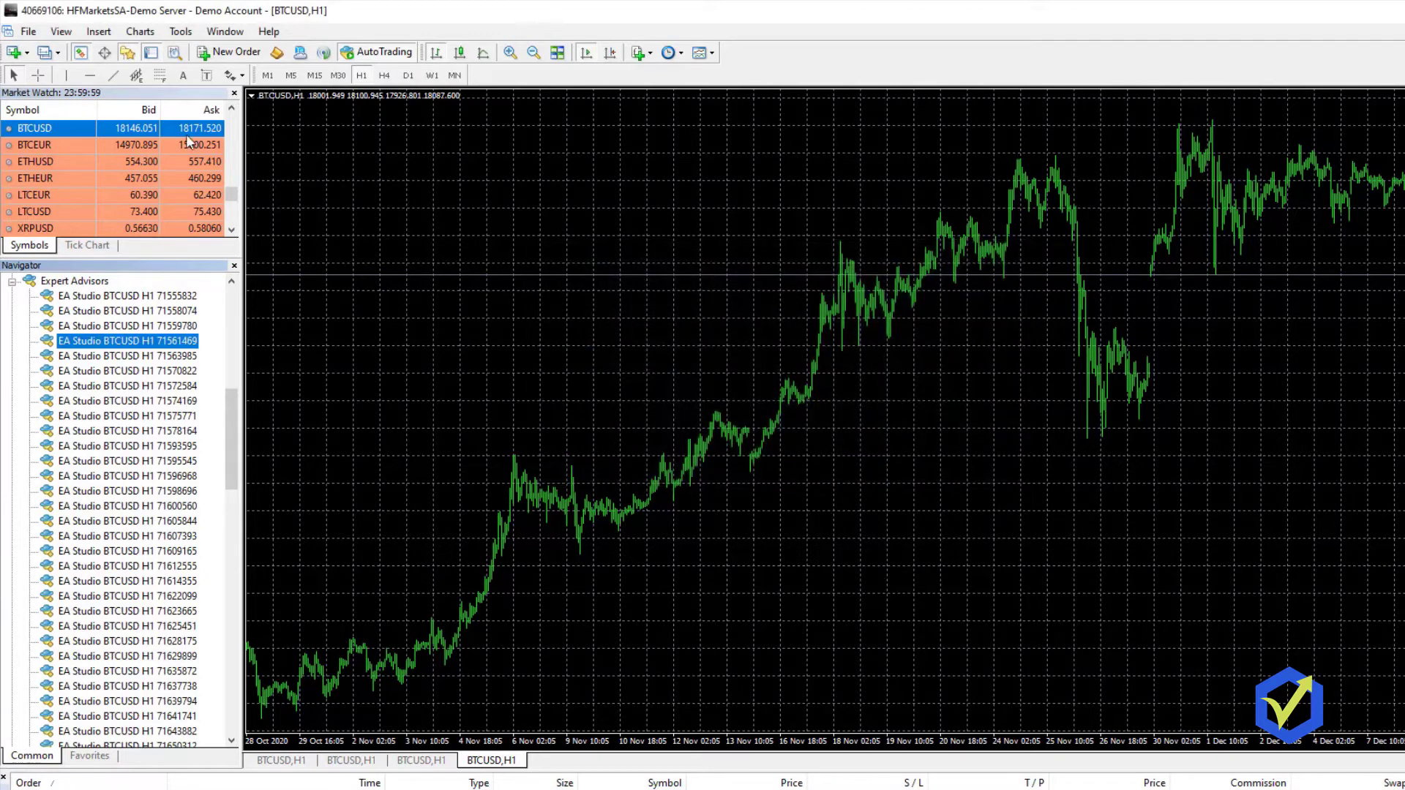
pyautogui.rightClick(135, 125)
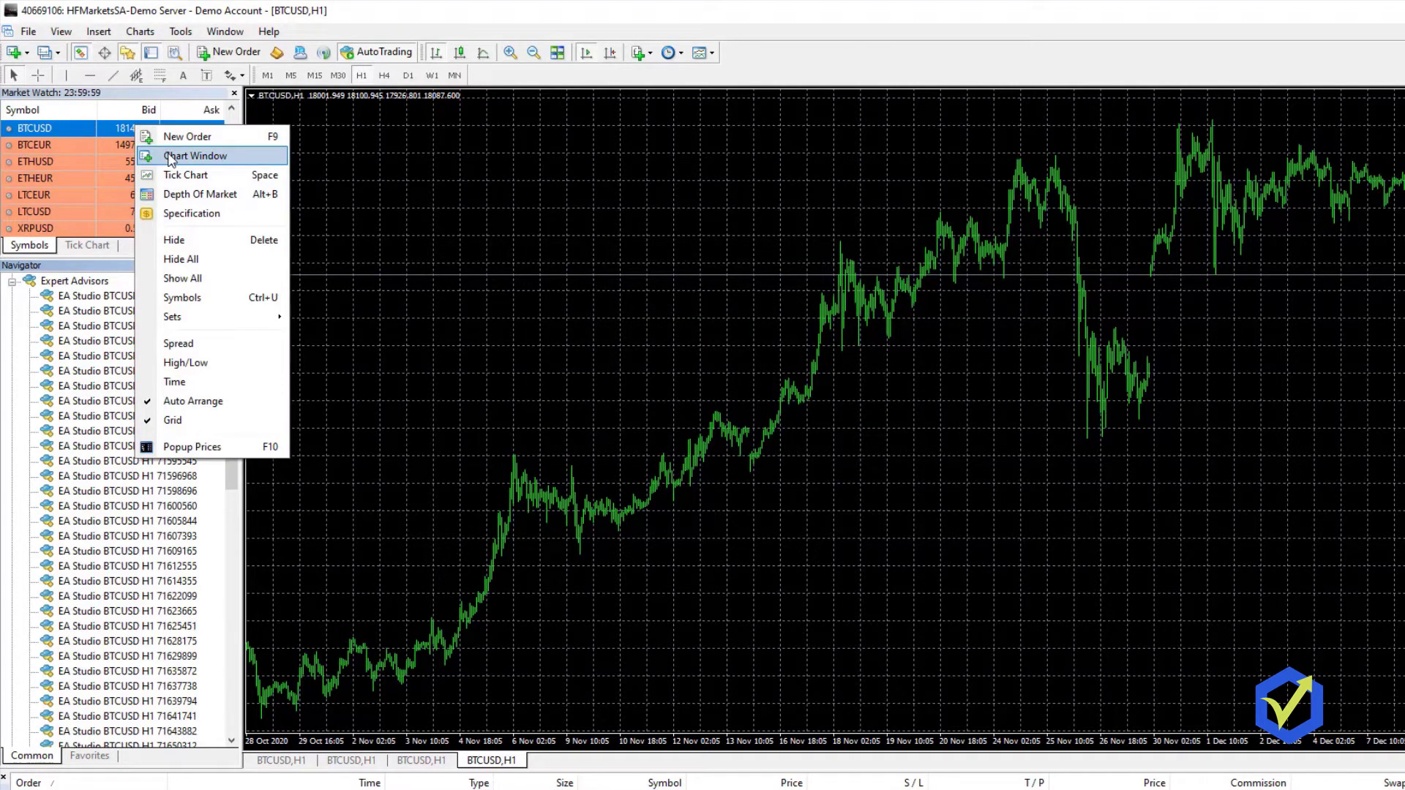
pyautogui.click(172, 155)
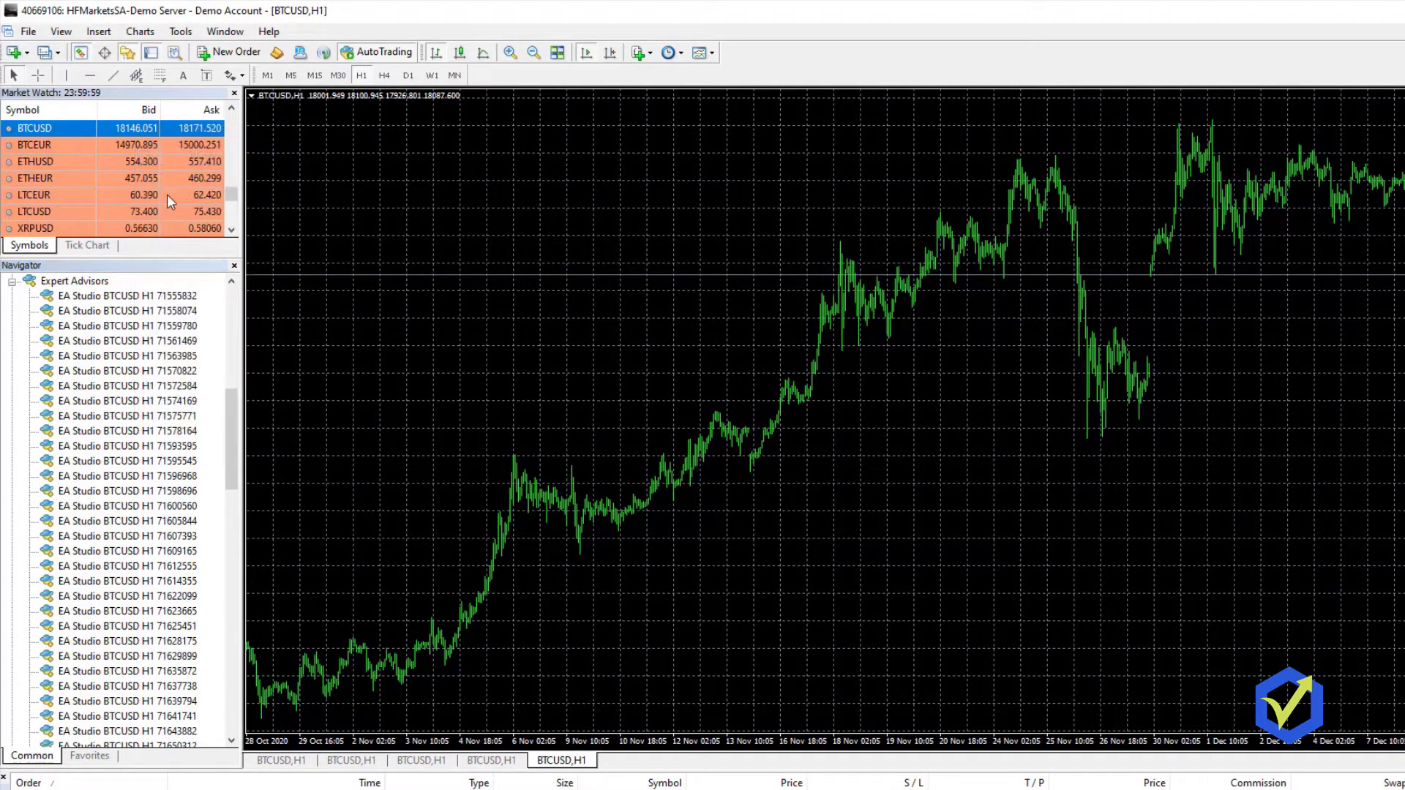
pyautogui.click(152, 356)
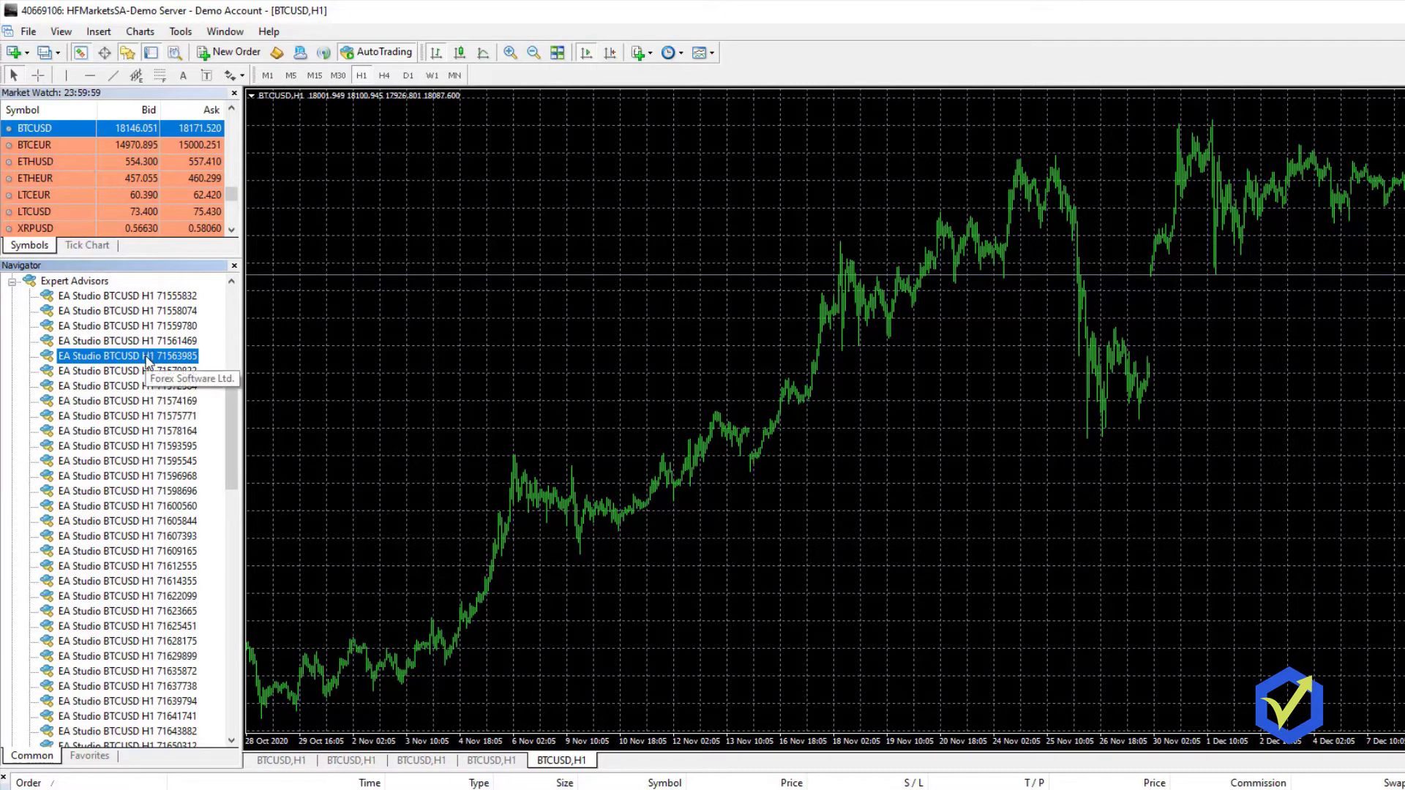
pyautogui.doubleClick(147, 357)
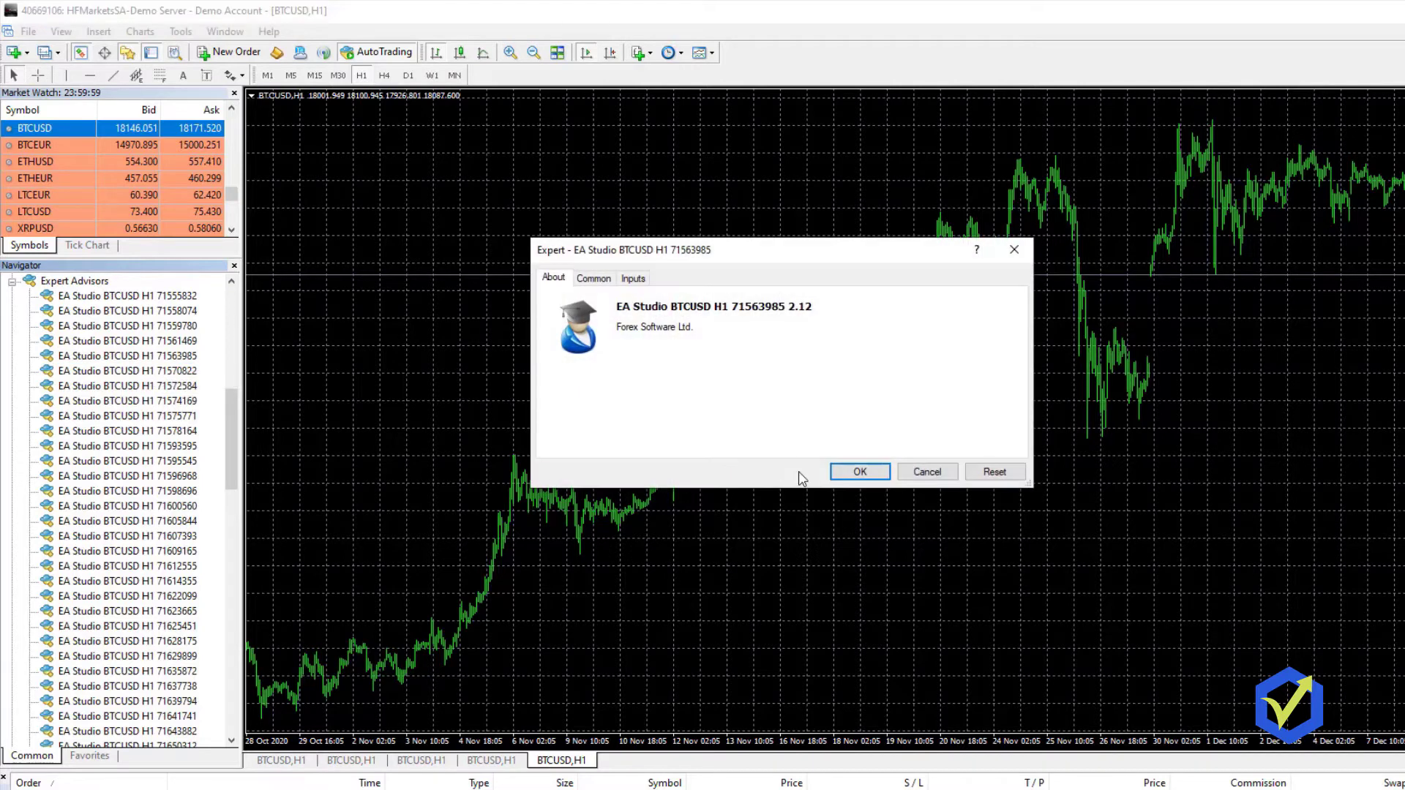
pyautogui.click(861, 473)
# Open two further BTCUSD H1 charts carrying advisors 71570822 and 71572584
pyautogui.rightClick(167, 132)
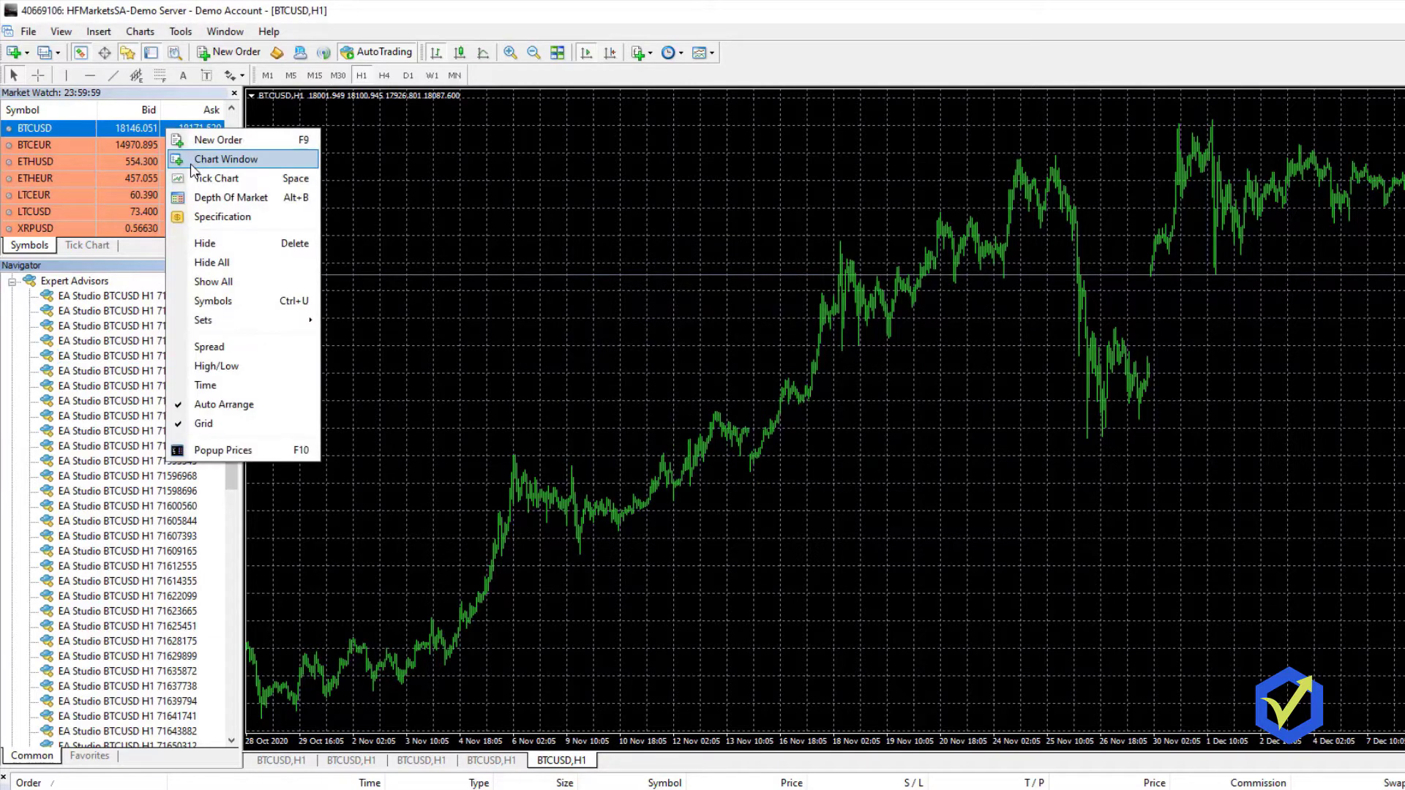
pyautogui.click(192, 165)
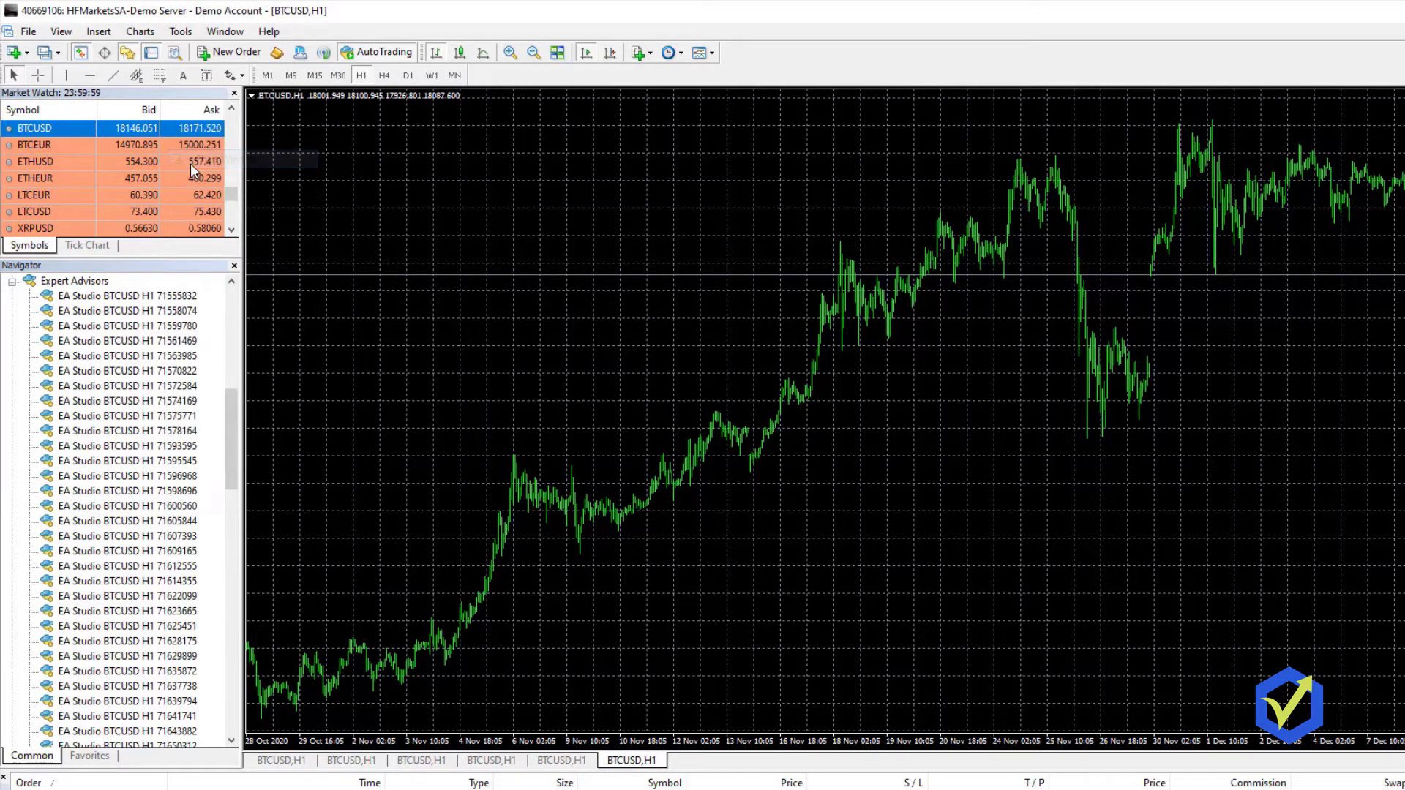
pyautogui.doubleClick(149, 371)
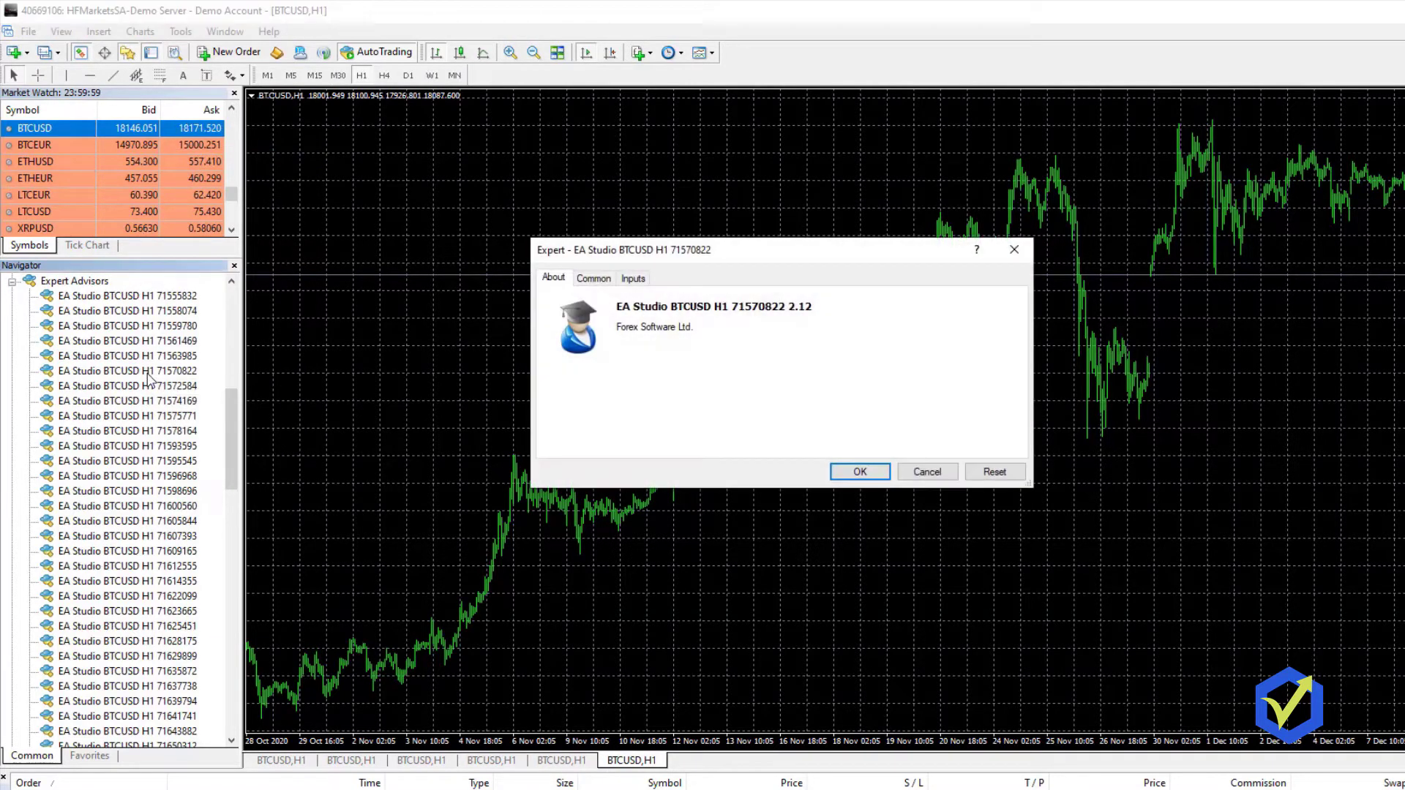
pyautogui.click(855, 474)
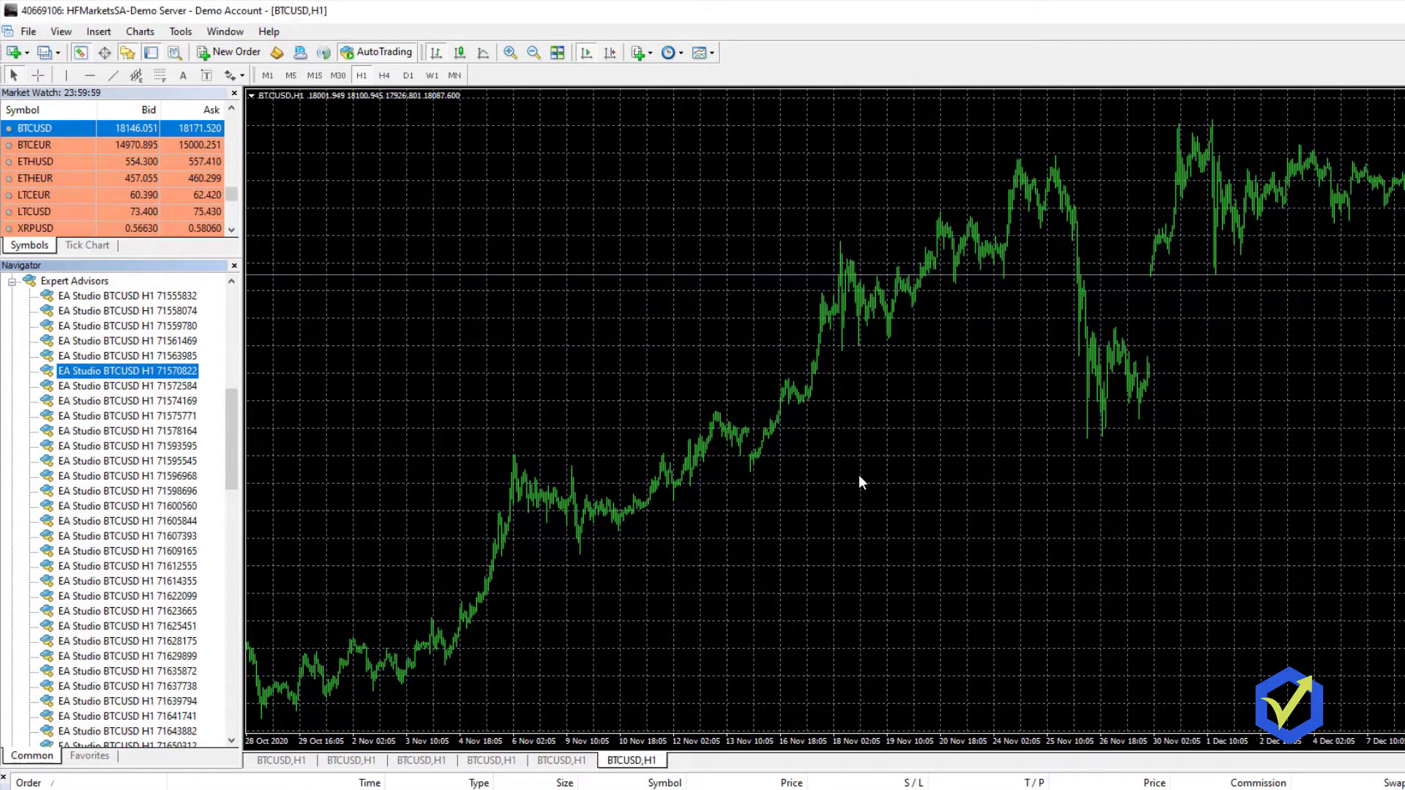
pyautogui.rightClick(169, 134)
pyautogui.click(191, 159)
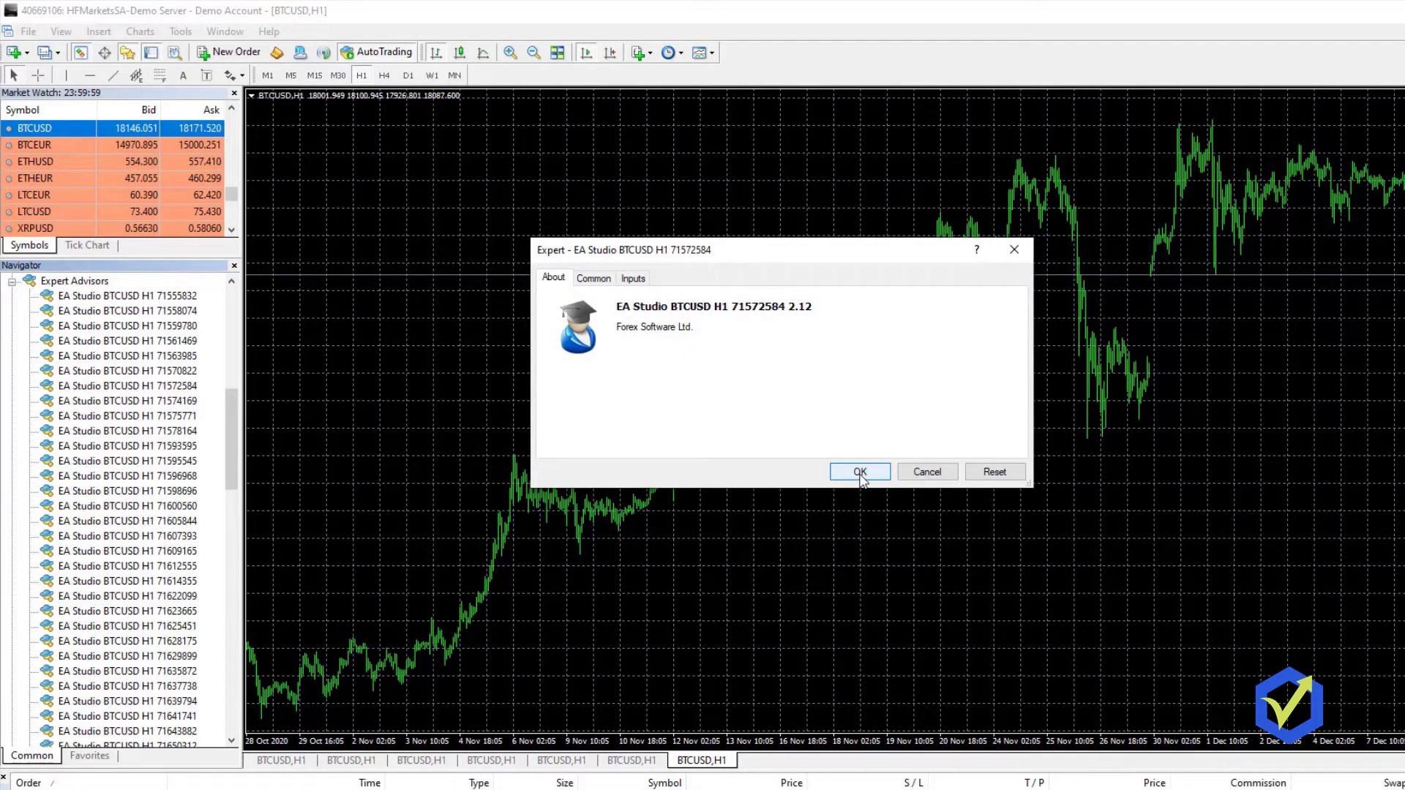
pyautogui.click(860, 473)
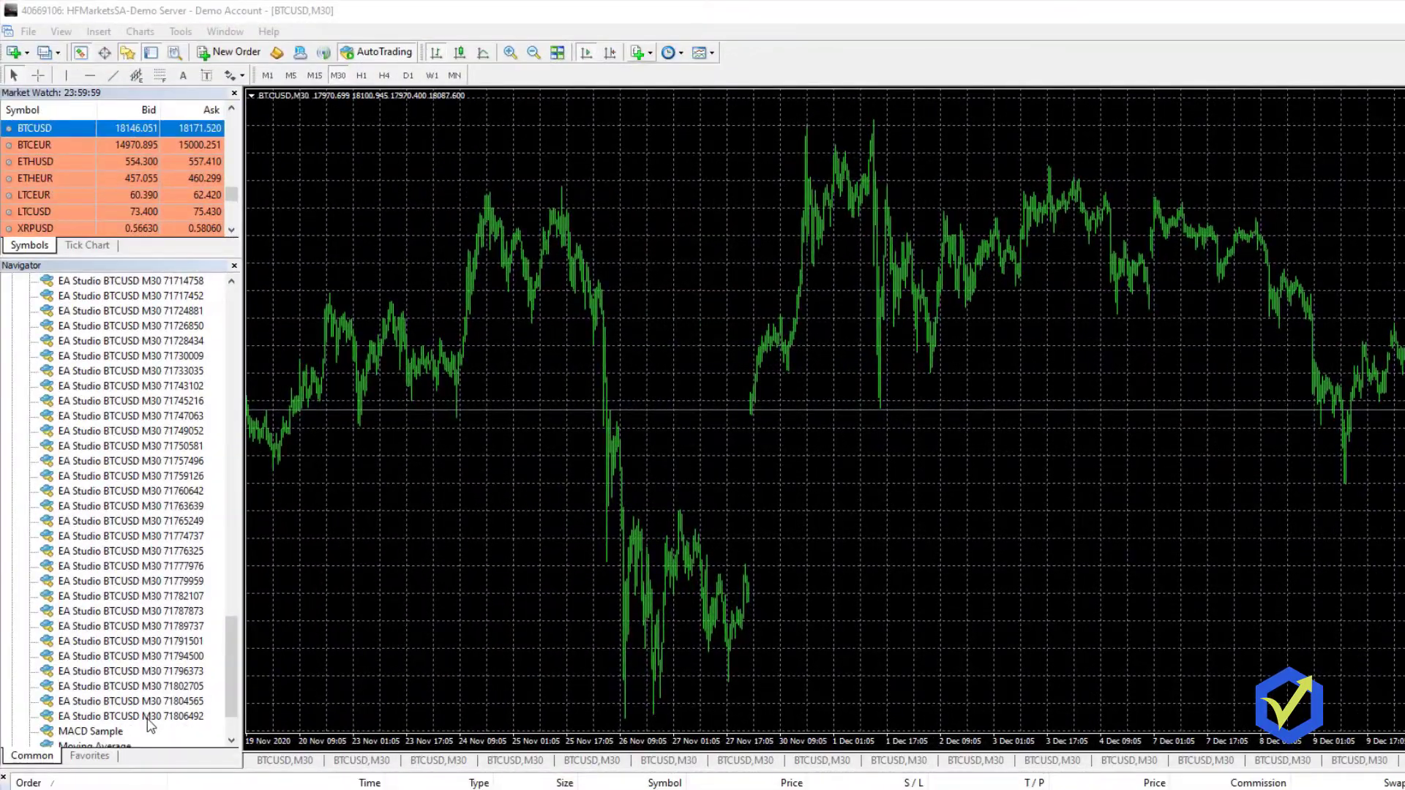
pyautogui.click(146, 717)
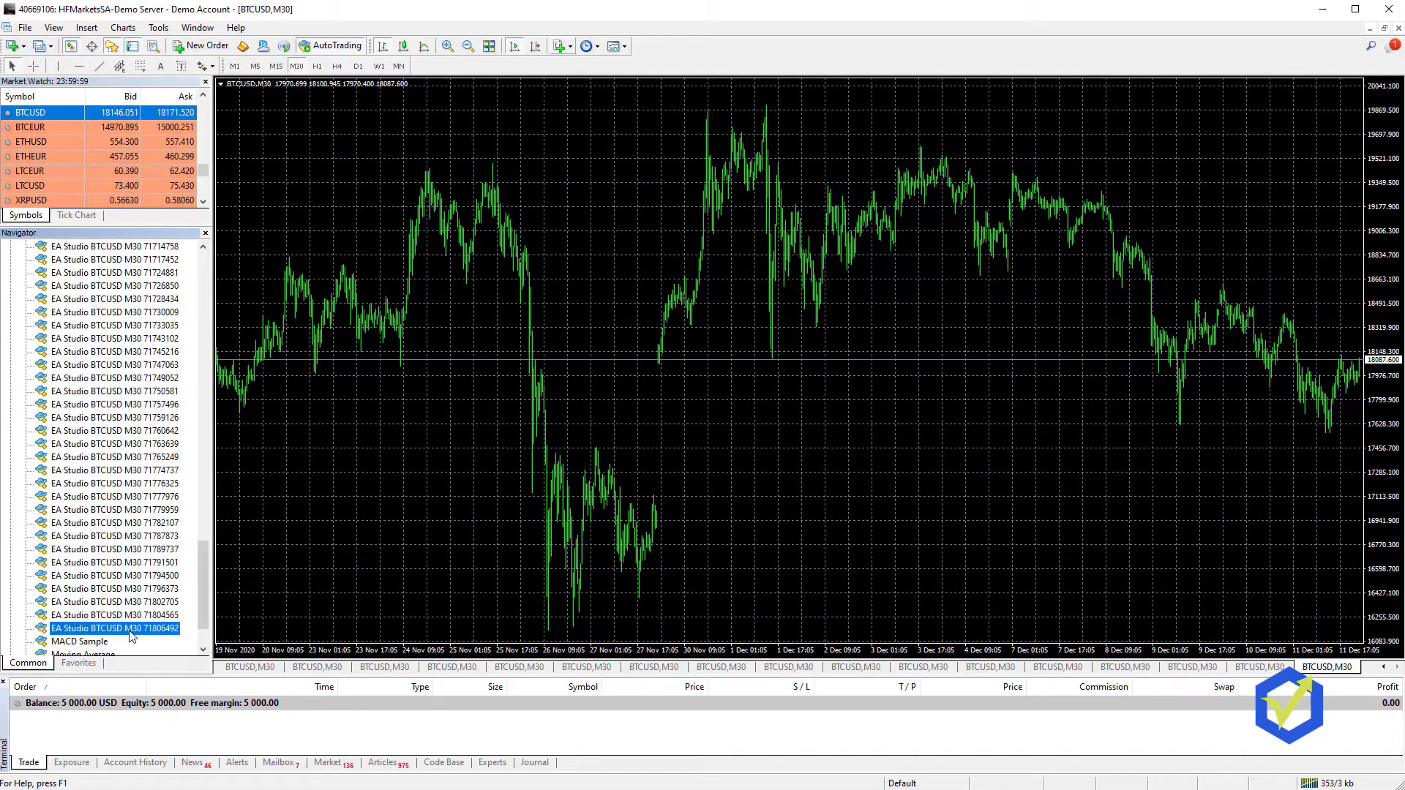
pyautogui.doubleClick(130, 630)
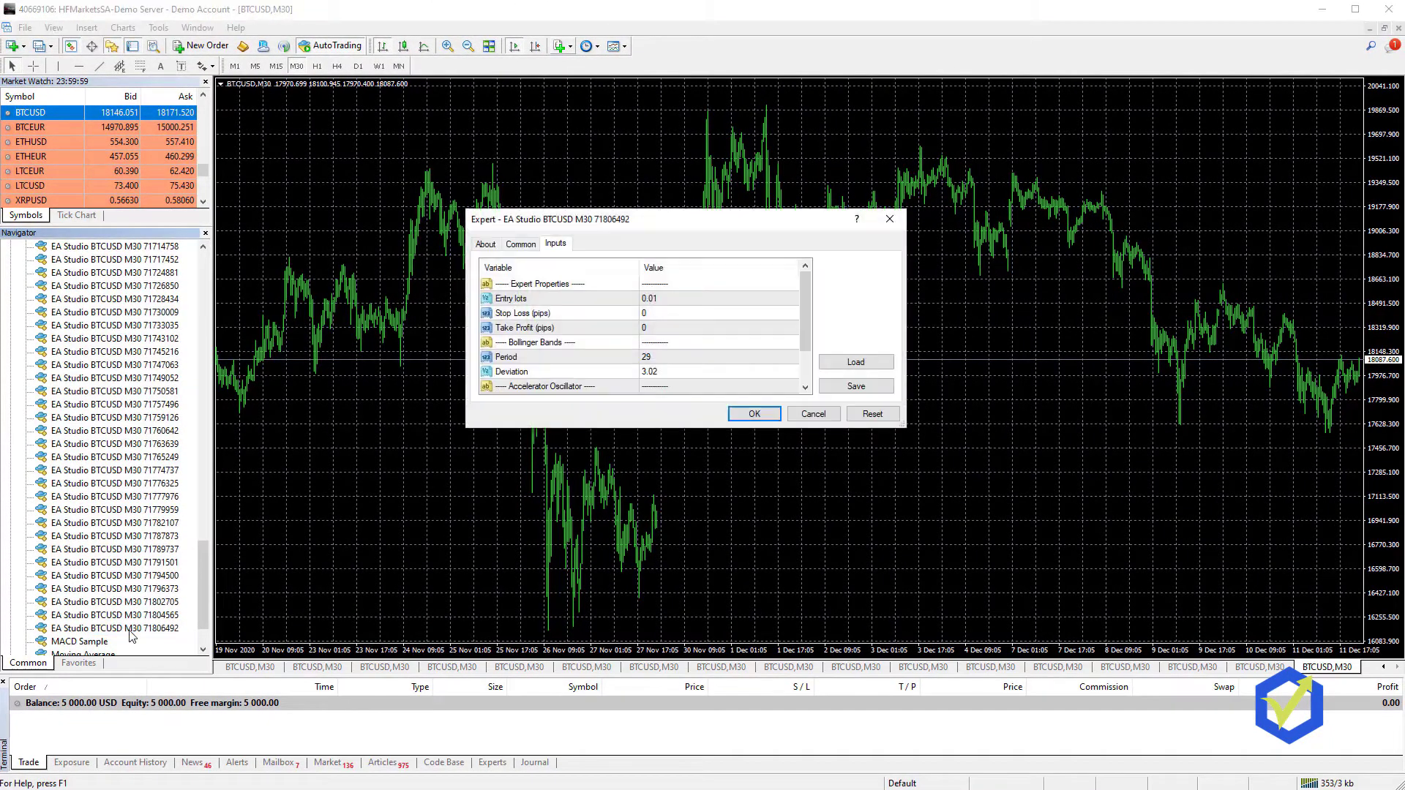
pyautogui.click(747, 417)
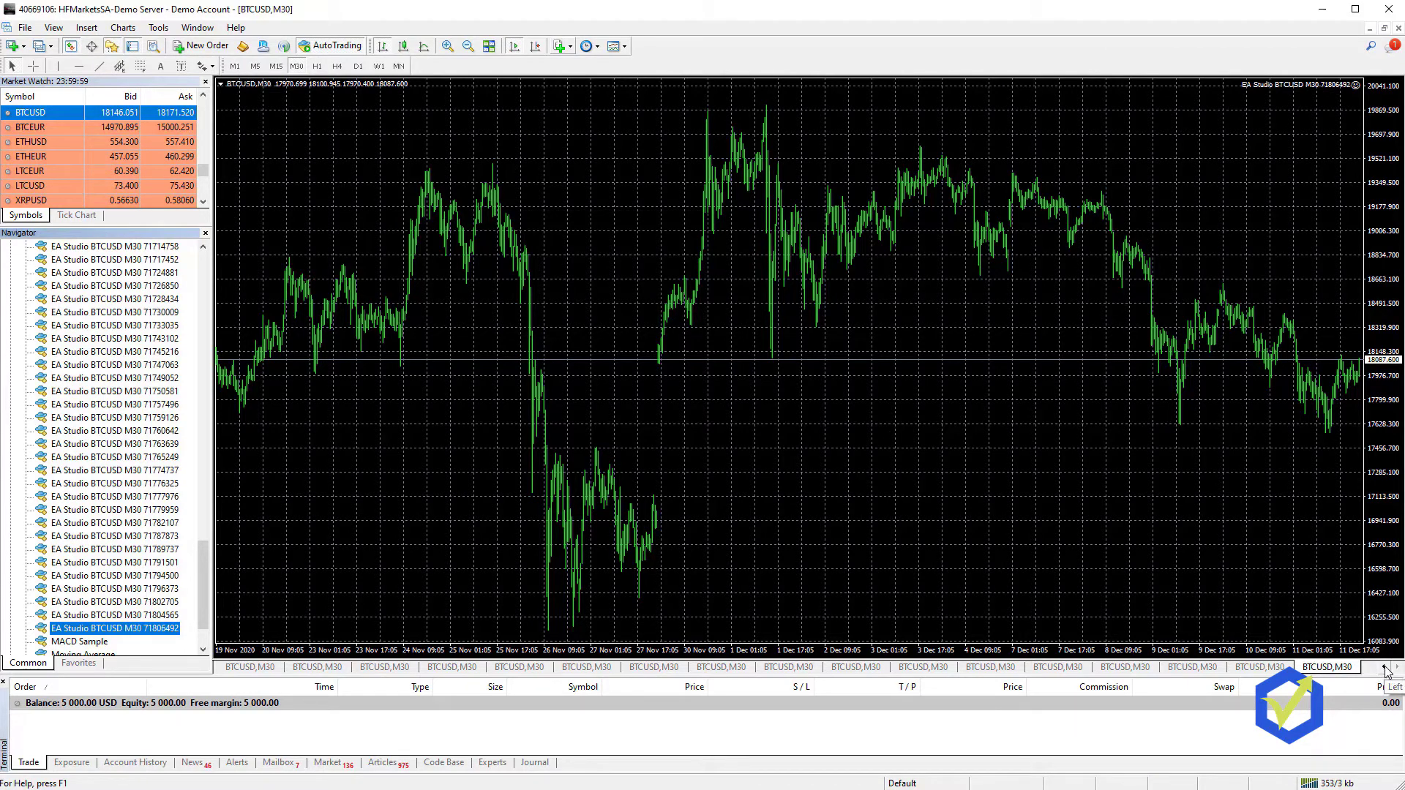
pyautogui.click(1383, 670)
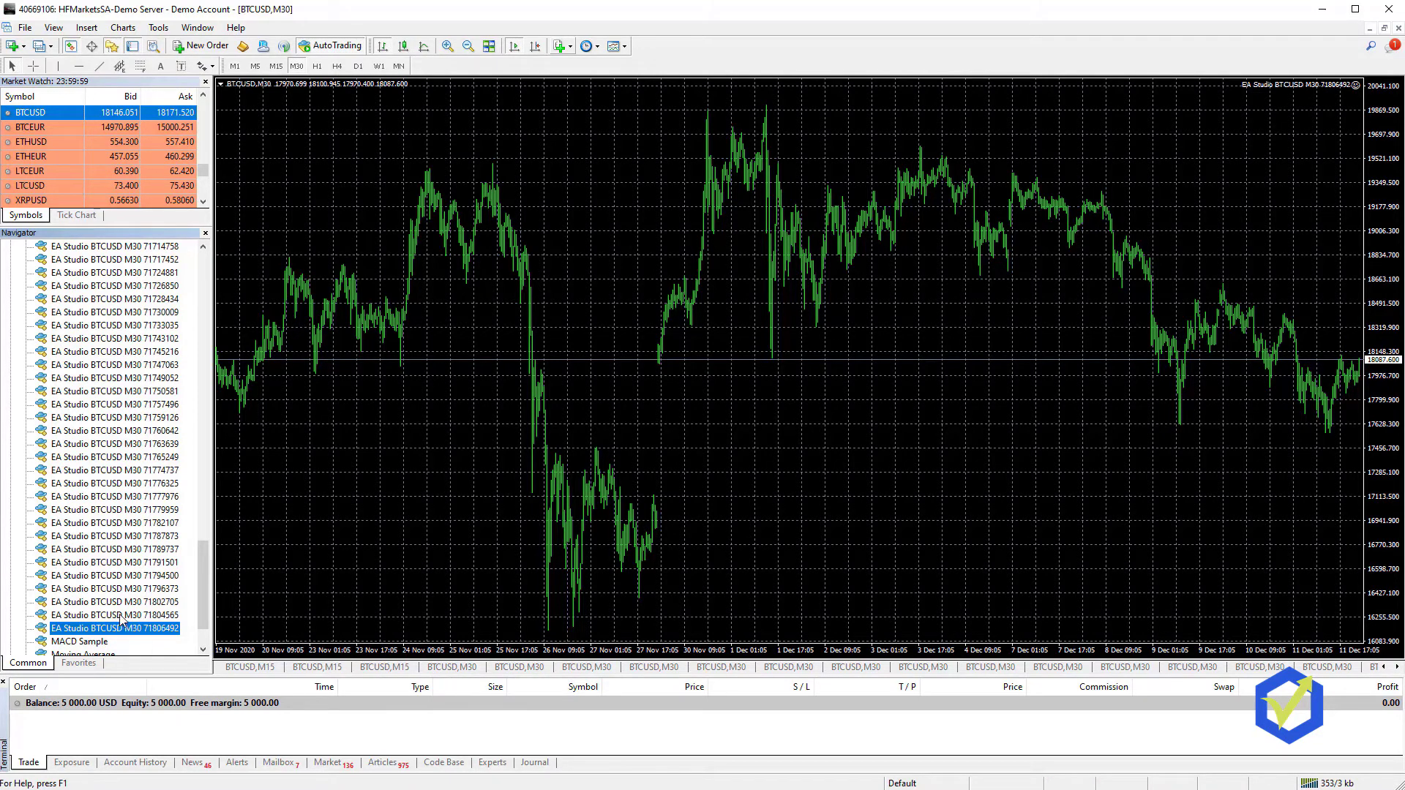
# Show the first M30 chart, select M15 advisor 71993174, and switch to the BTCUSD M15 chart
pyautogui.click(469, 667)
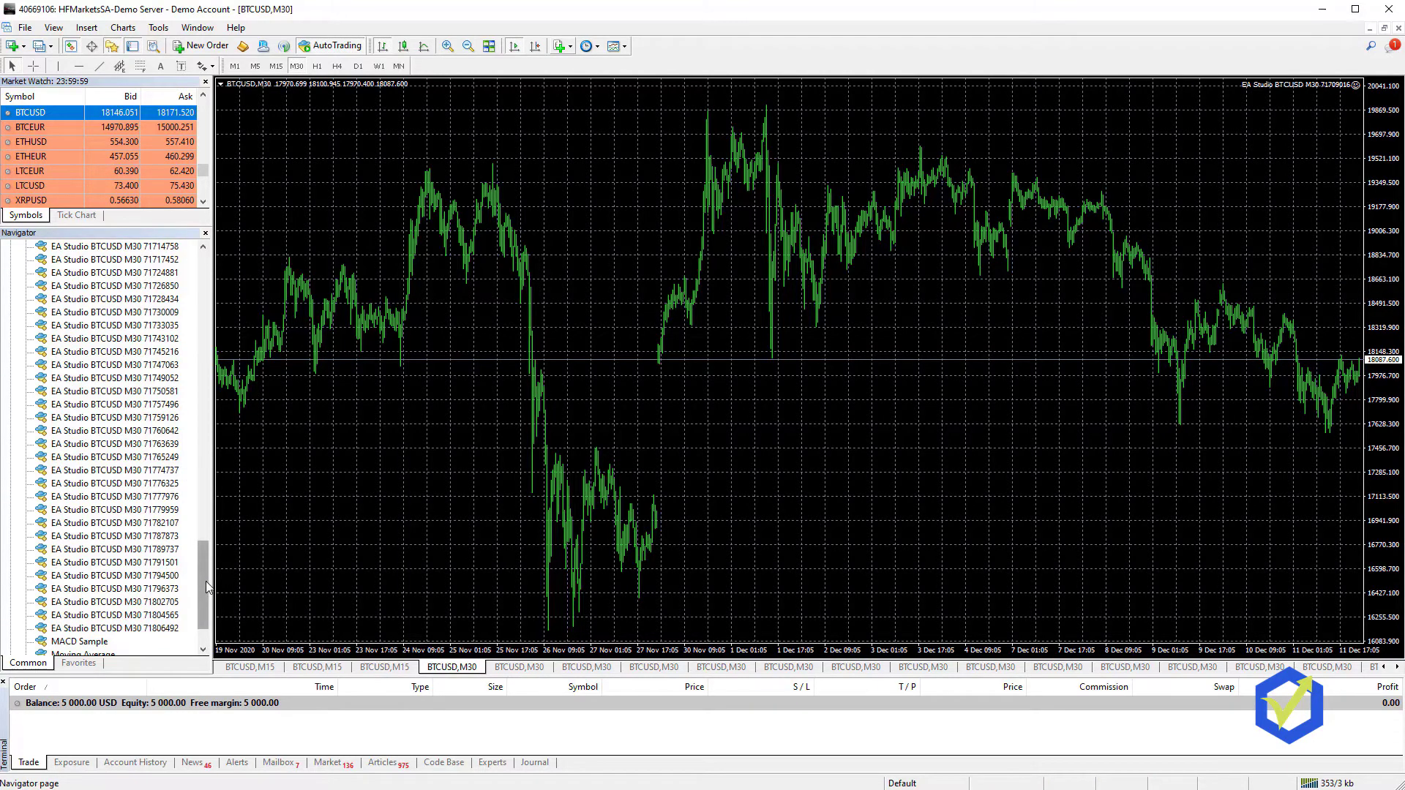
pyautogui.scroll(4, 205, 581)
pyautogui.click(141, 379)
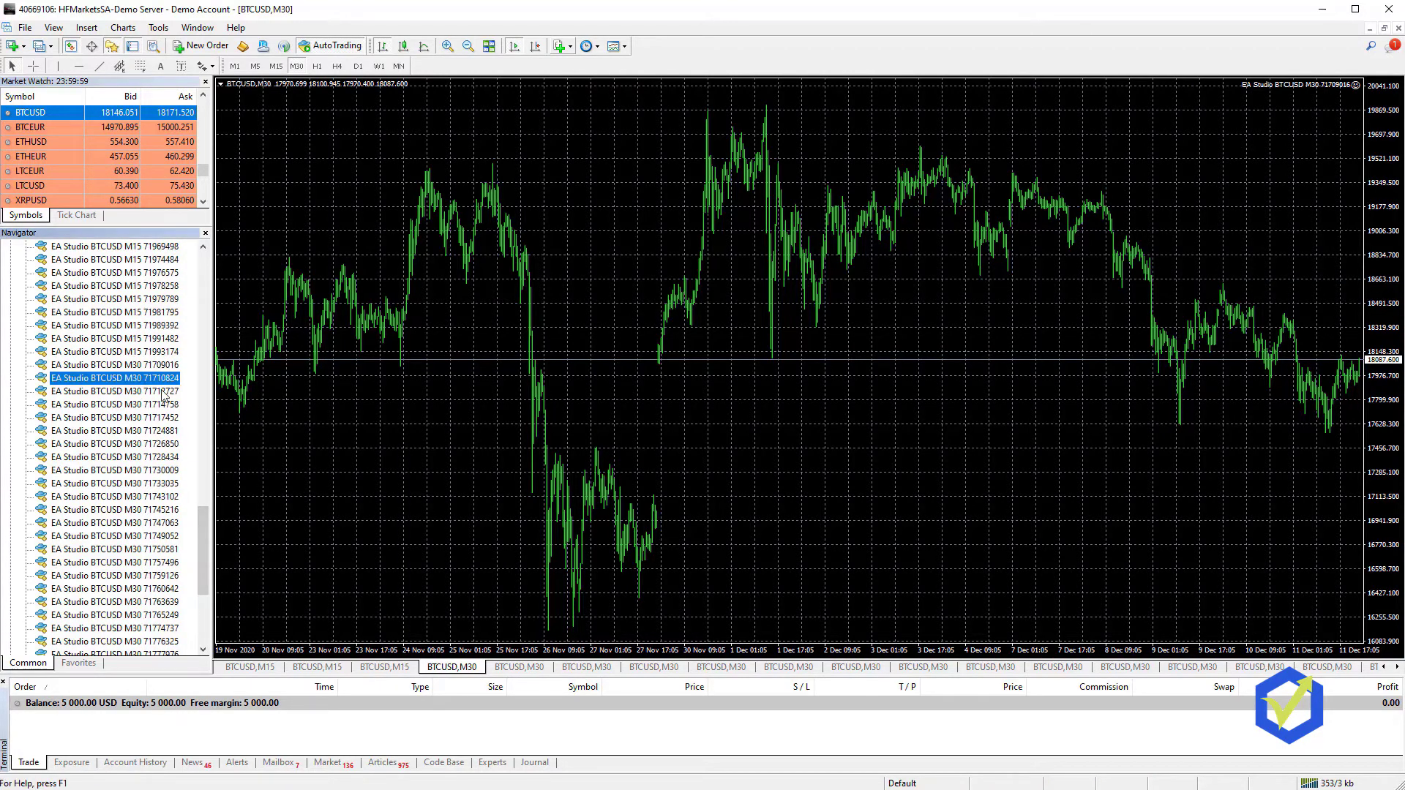
pyautogui.press('Up')
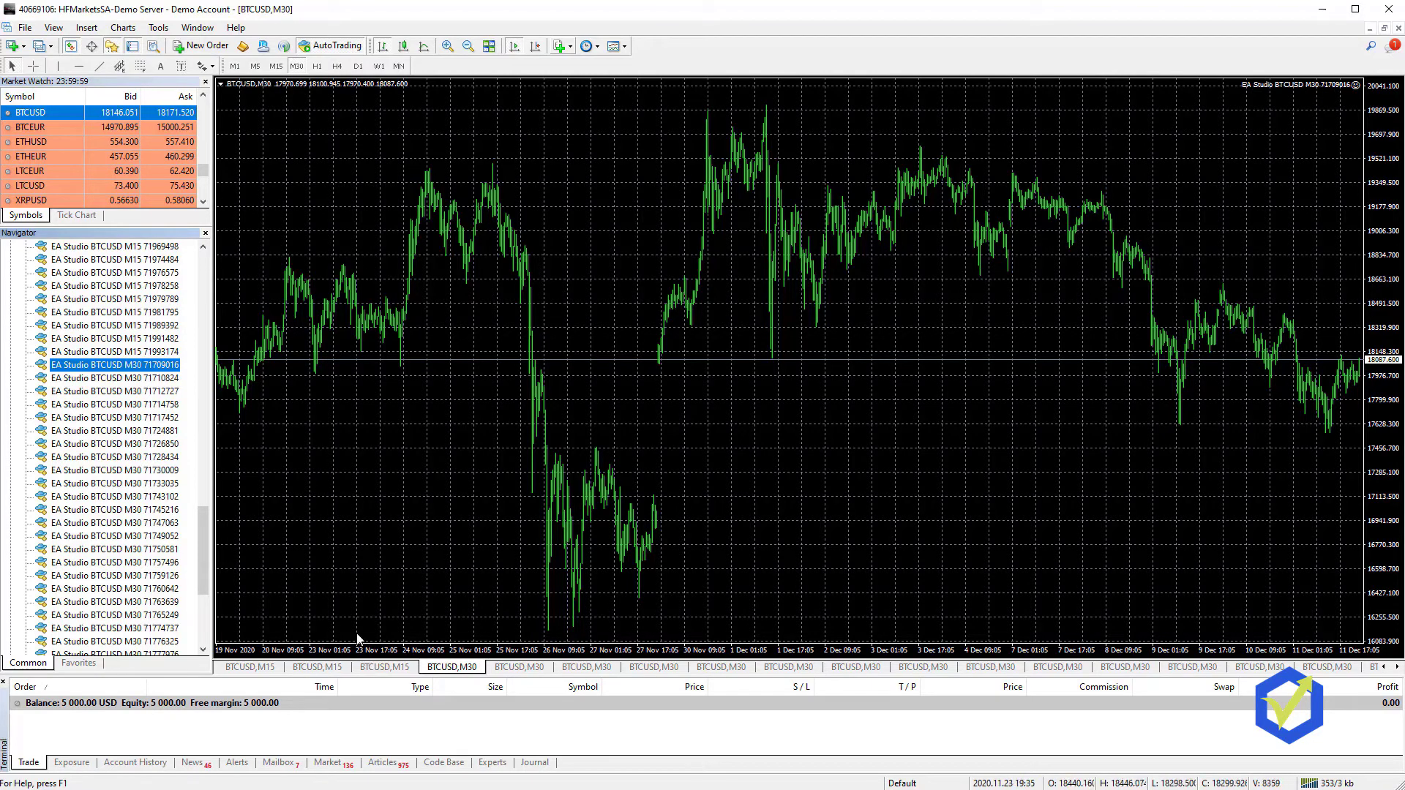
pyautogui.click(122, 353)
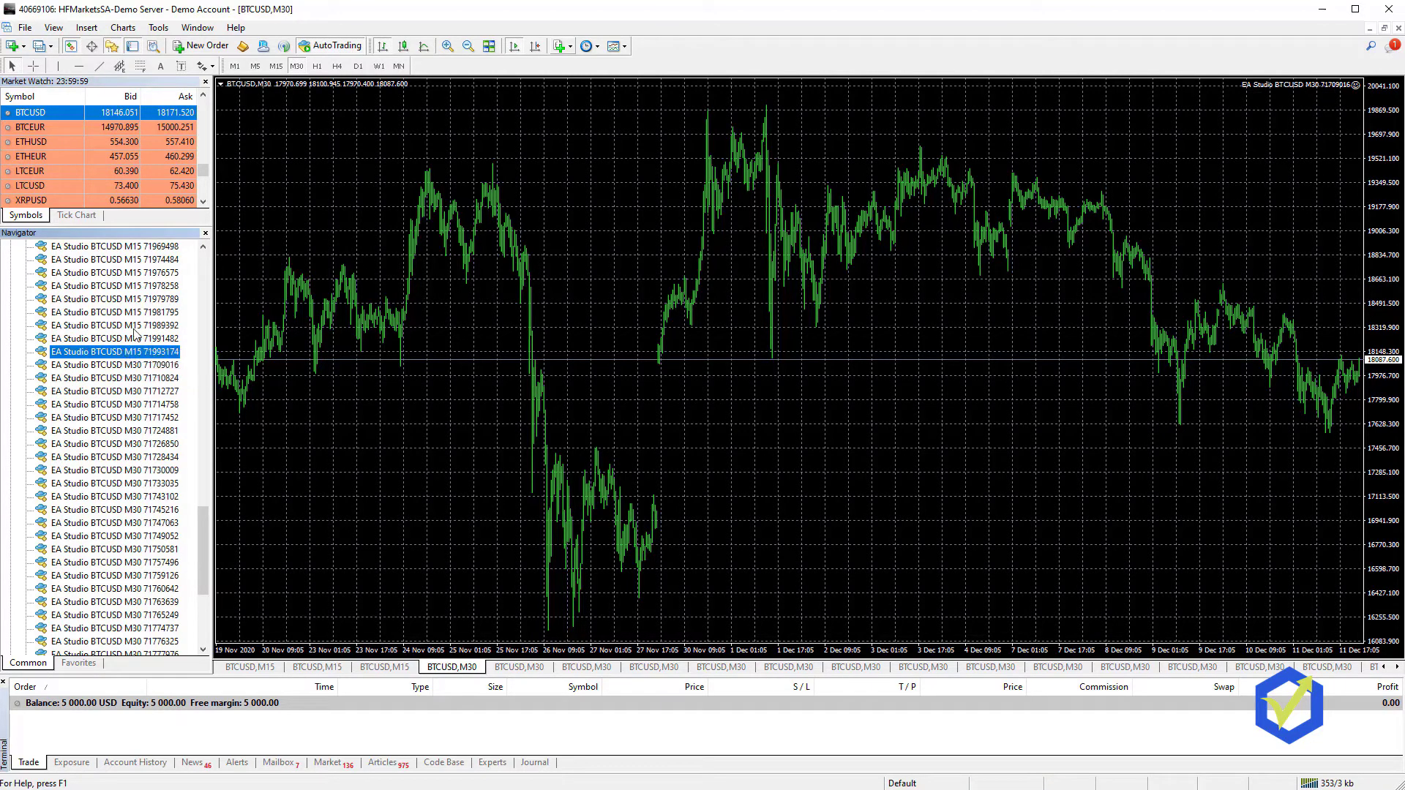
pyautogui.click(385, 668)
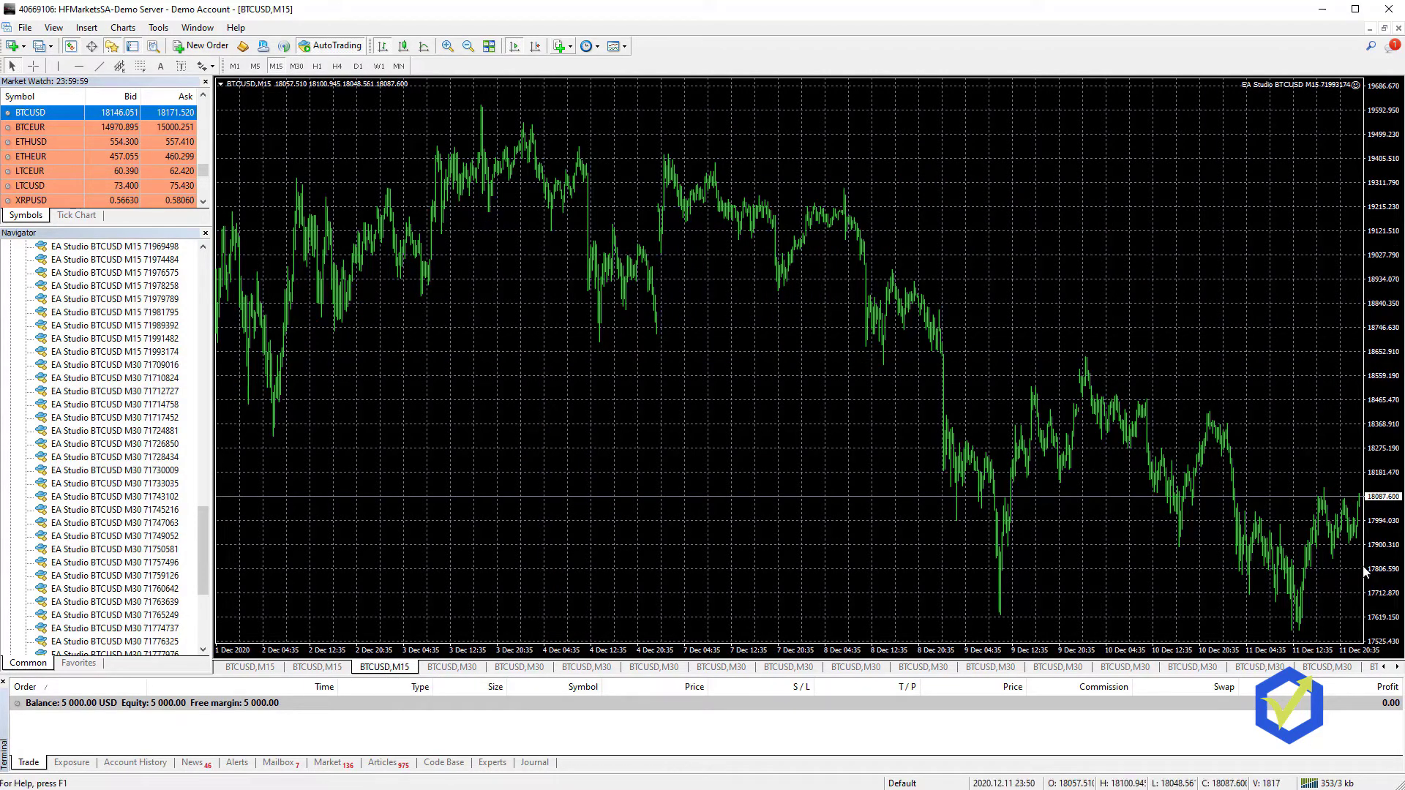
# Scroll through all chart tabs to review the H1, M30 and M15 charts
pyautogui.click(1384, 668)
pyautogui.click(1384, 667)
pyautogui.click(1384, 668)
pyautogui.click(1384, 667)
pyautogui.click(1384, 667)
pyautogui.click(1384, 668)
pyautogui.click(1384, 668)
pyautogui.click(1384, 668)
pyautogui.click(1384, 668)
pyautogui.click(1384, 668)
pyautogui.click(1384, 668)
pyautogui.click(1384, 668)
pyautogui.click(1384, 667)
pyautogui.click(1384, 667)
pyautogui.click(1385, 667)
pyautogui.click(1384, 667)
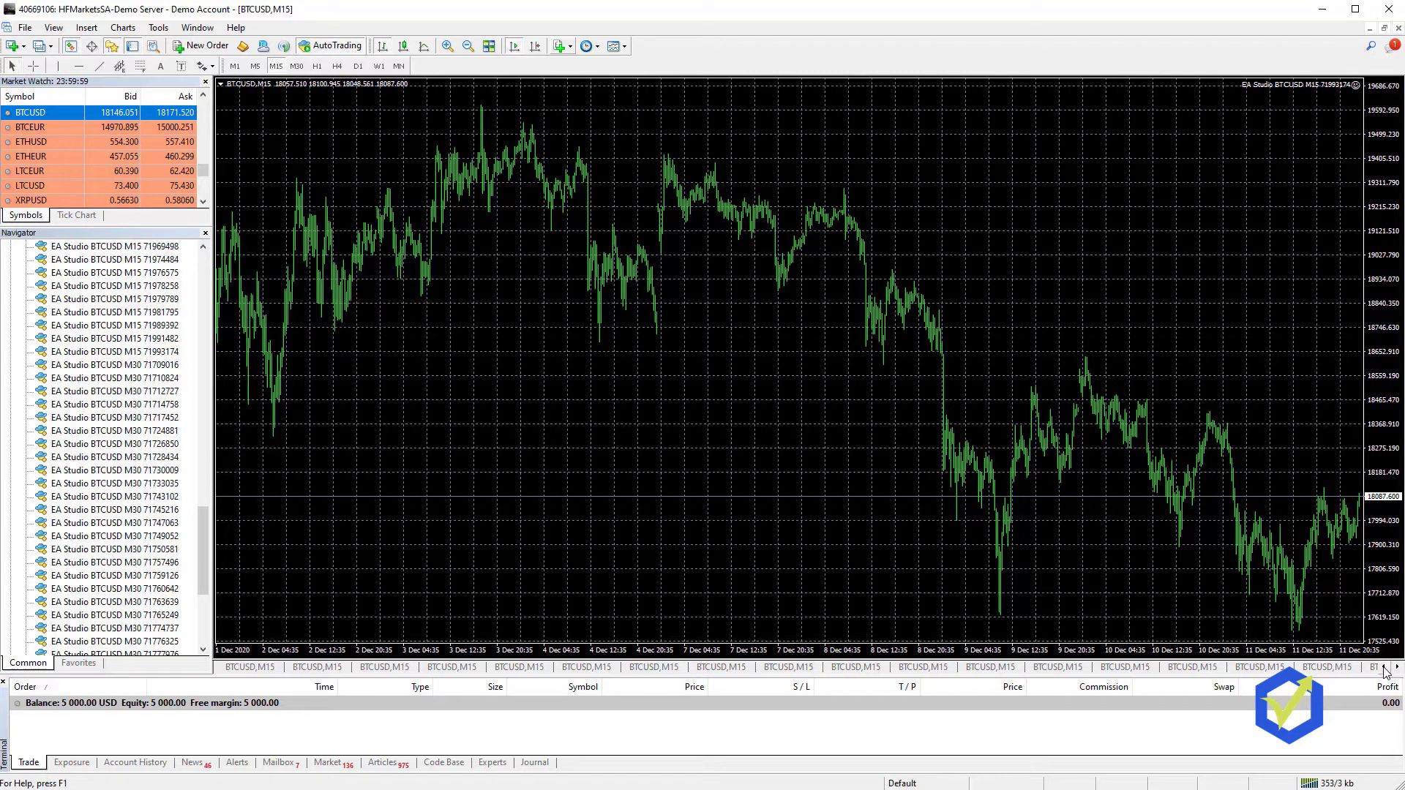
pyautogui.click(1384, 668)
pyautogui.click(1384, 668)
pyautogui.click(1385, 668)
pyautogui.click(1384, 669)
pyautogui.click(1384, 669)
pyautogui.click(1384, 669)
pyautogui.click(1384, 668)
pyautogui.click(1384, 669)
pyautogui.click(1384, 669)
pyautogui.click(1384, 668)
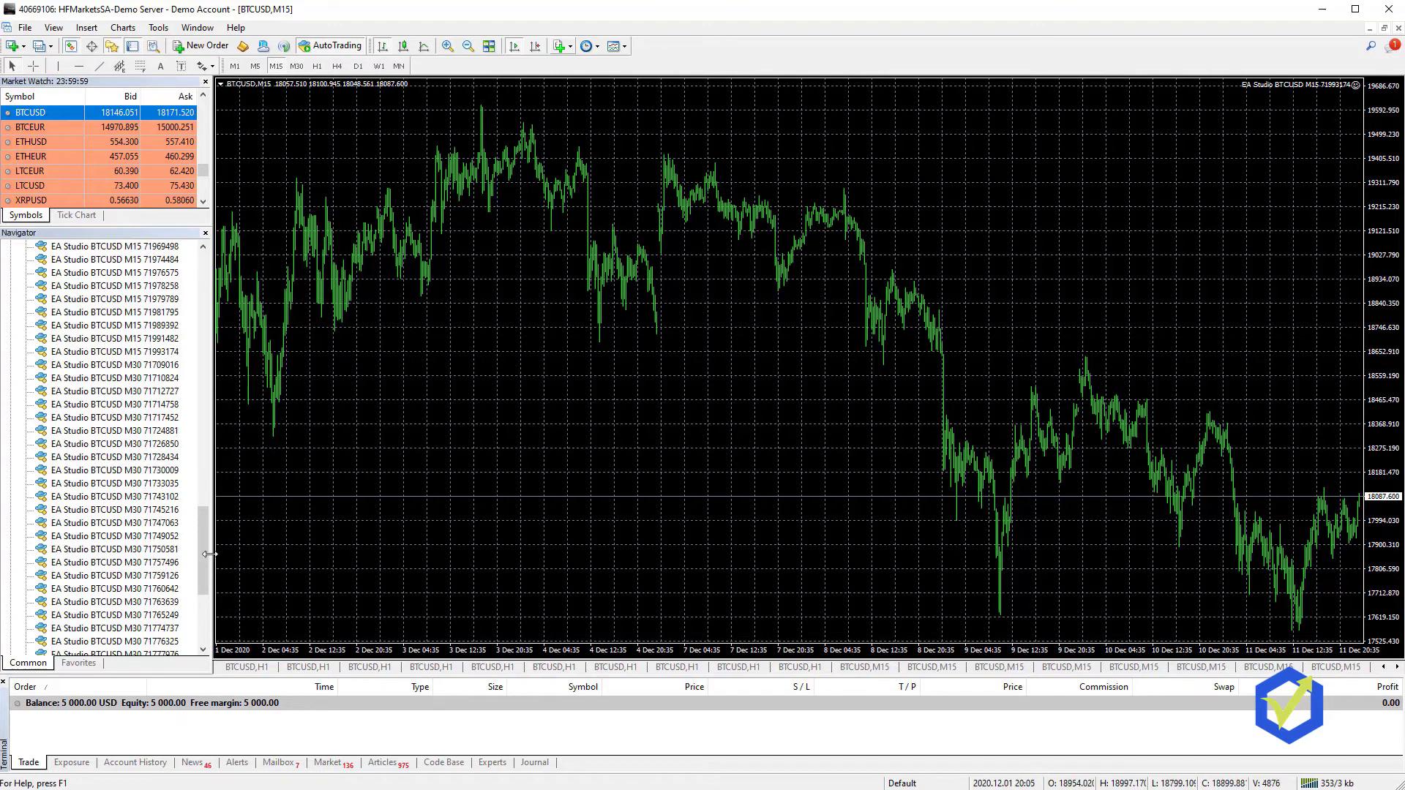
pyautogui.moveTo(207, 562); pyautogui.dragTo(202, 297)
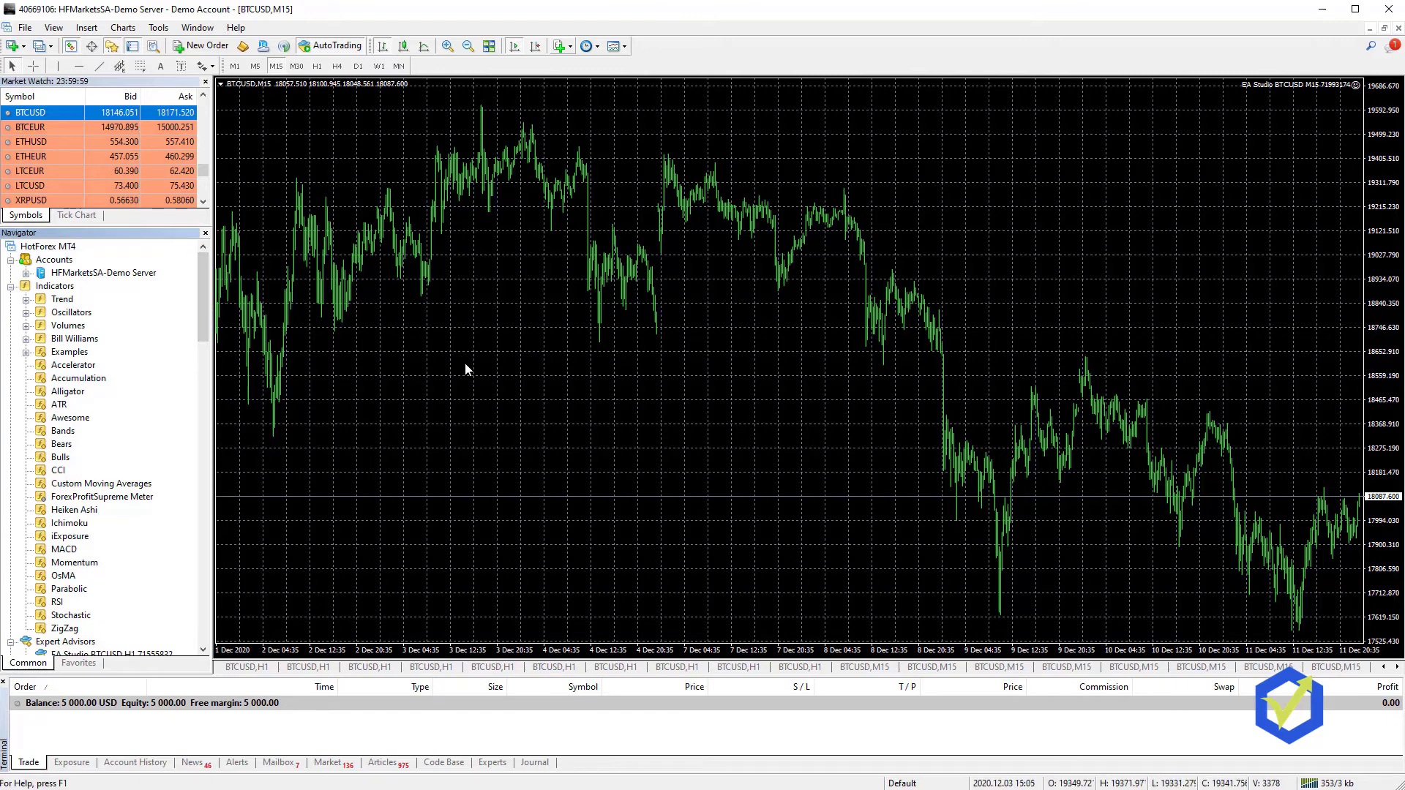